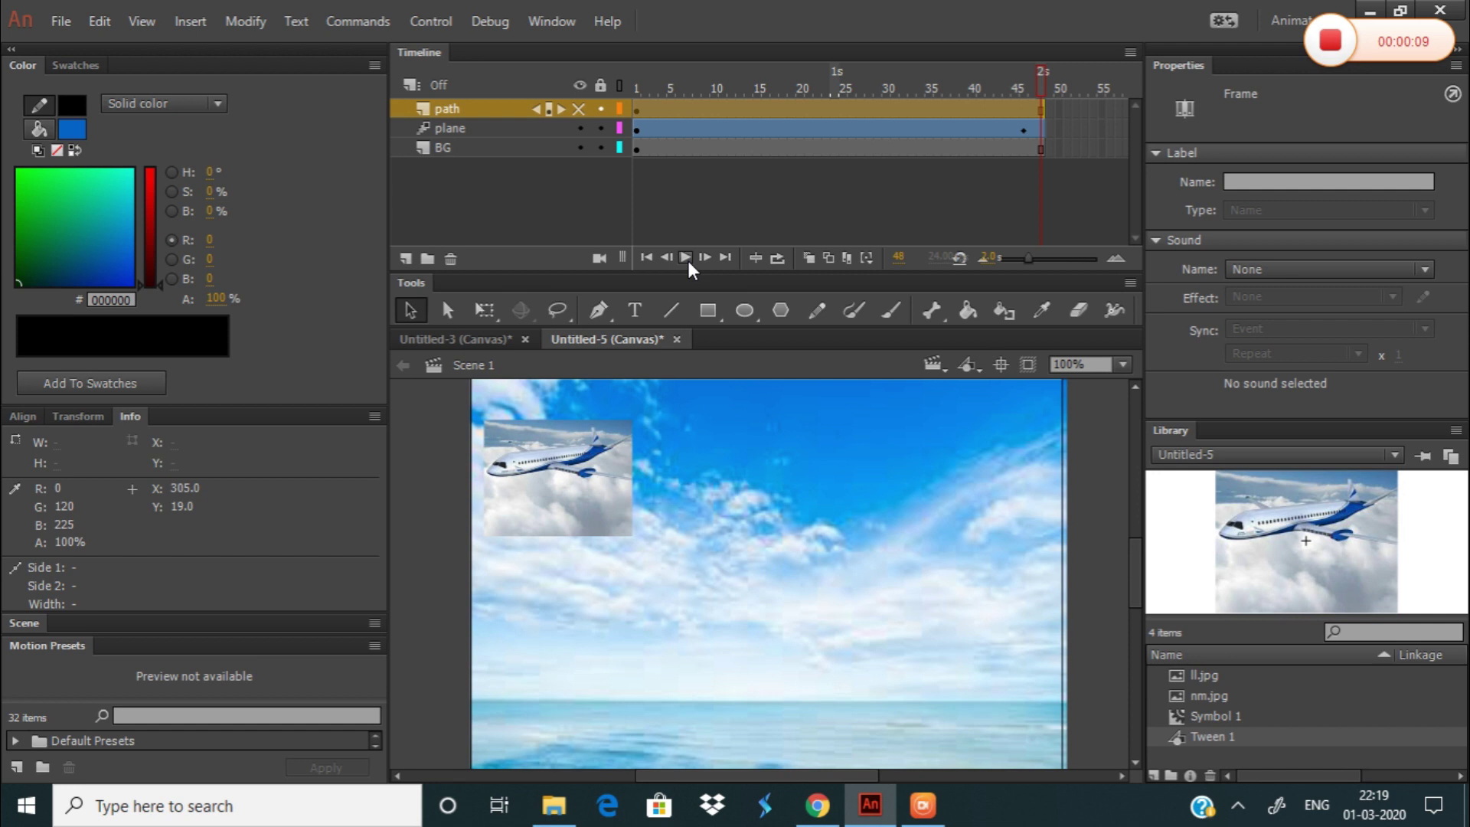
Preview the finished airplane animation in the timeline
left_click(687, 261)
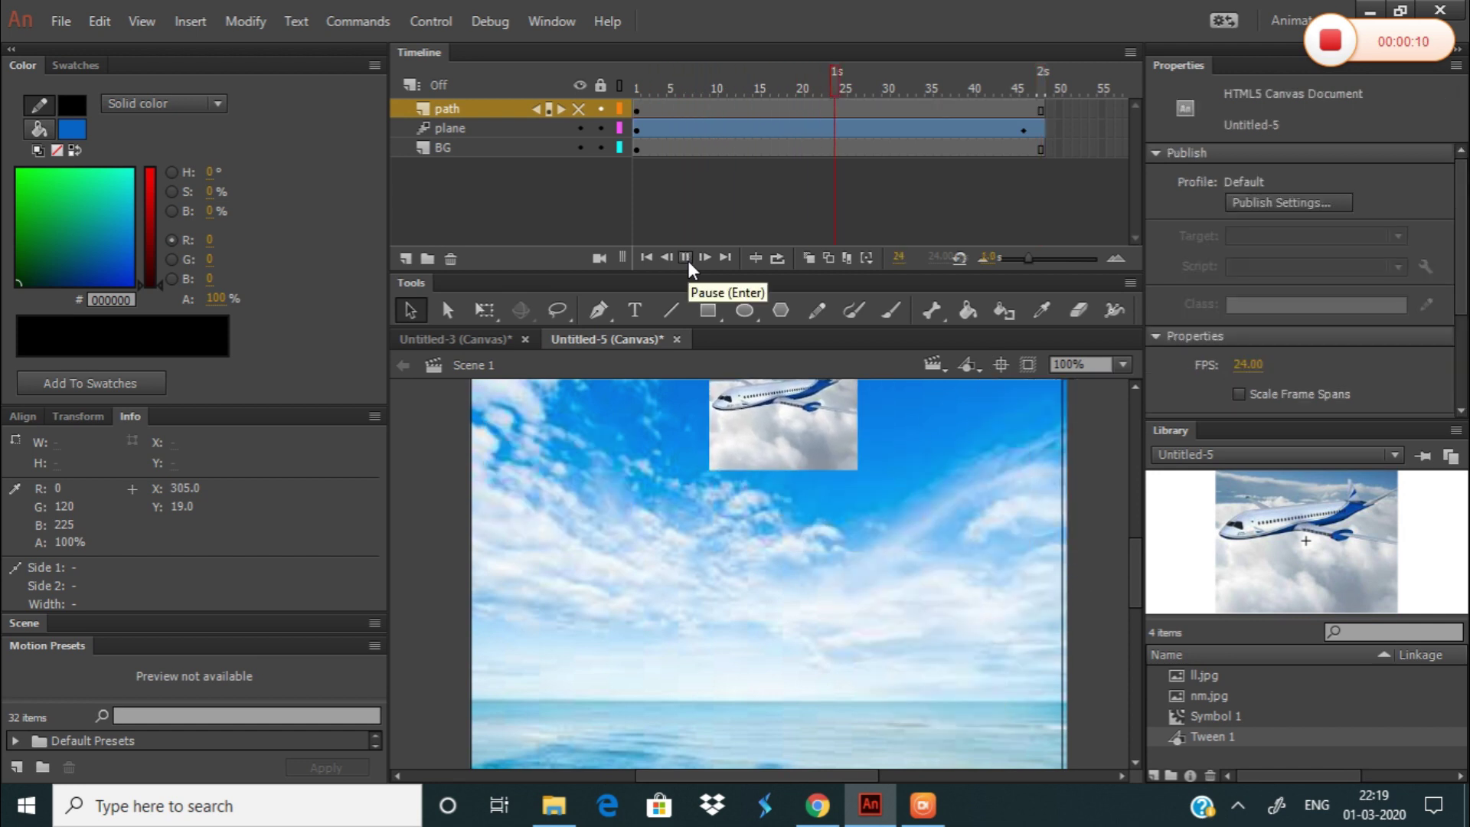
left_click(688, 260)
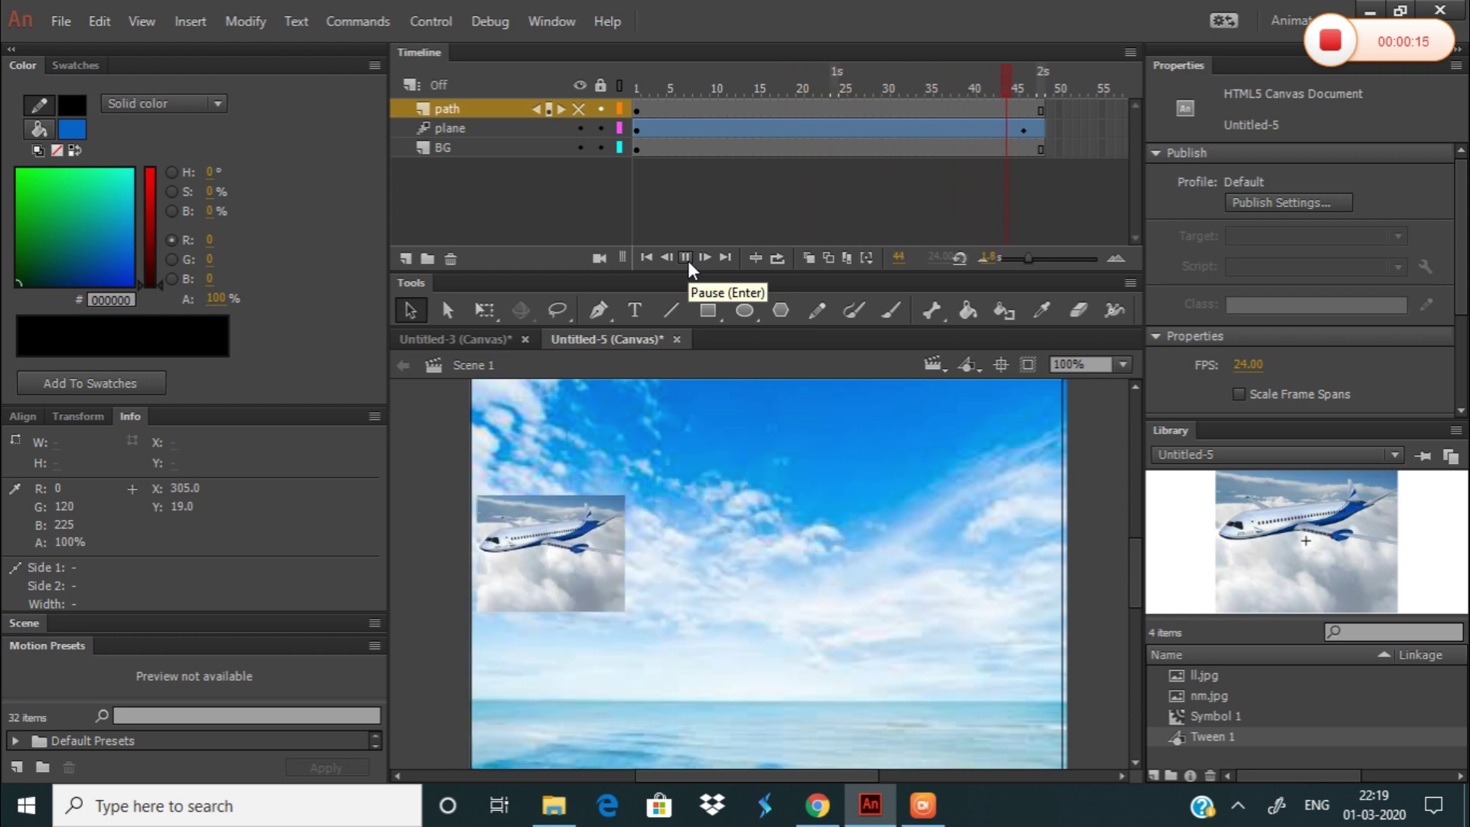
left_click(688, 260)
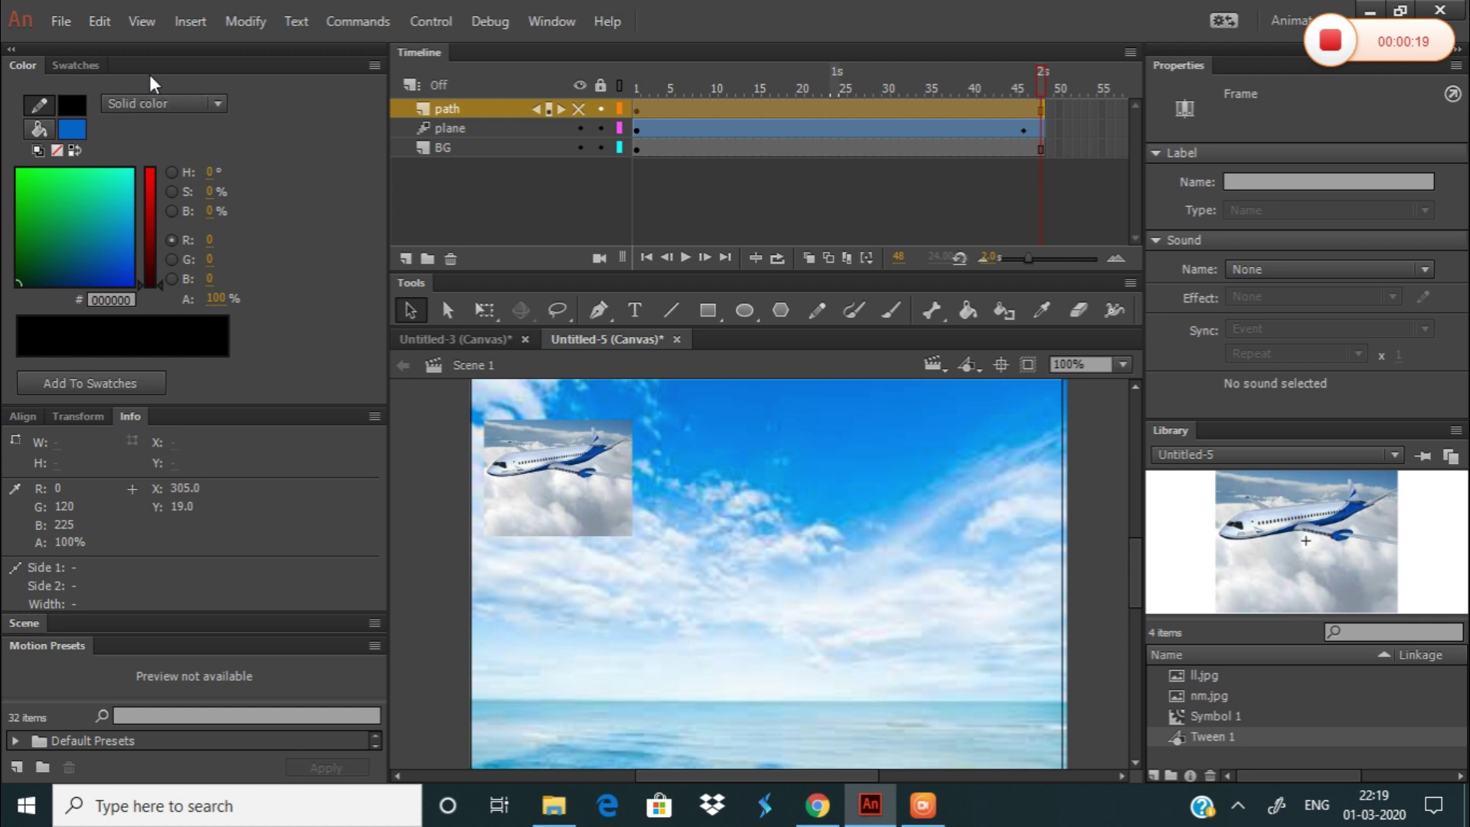
Create a new HTML5 Canvas document measuring 550 × 400 px at 24 fps
left_click(75, 23)
left_click(84, 47)
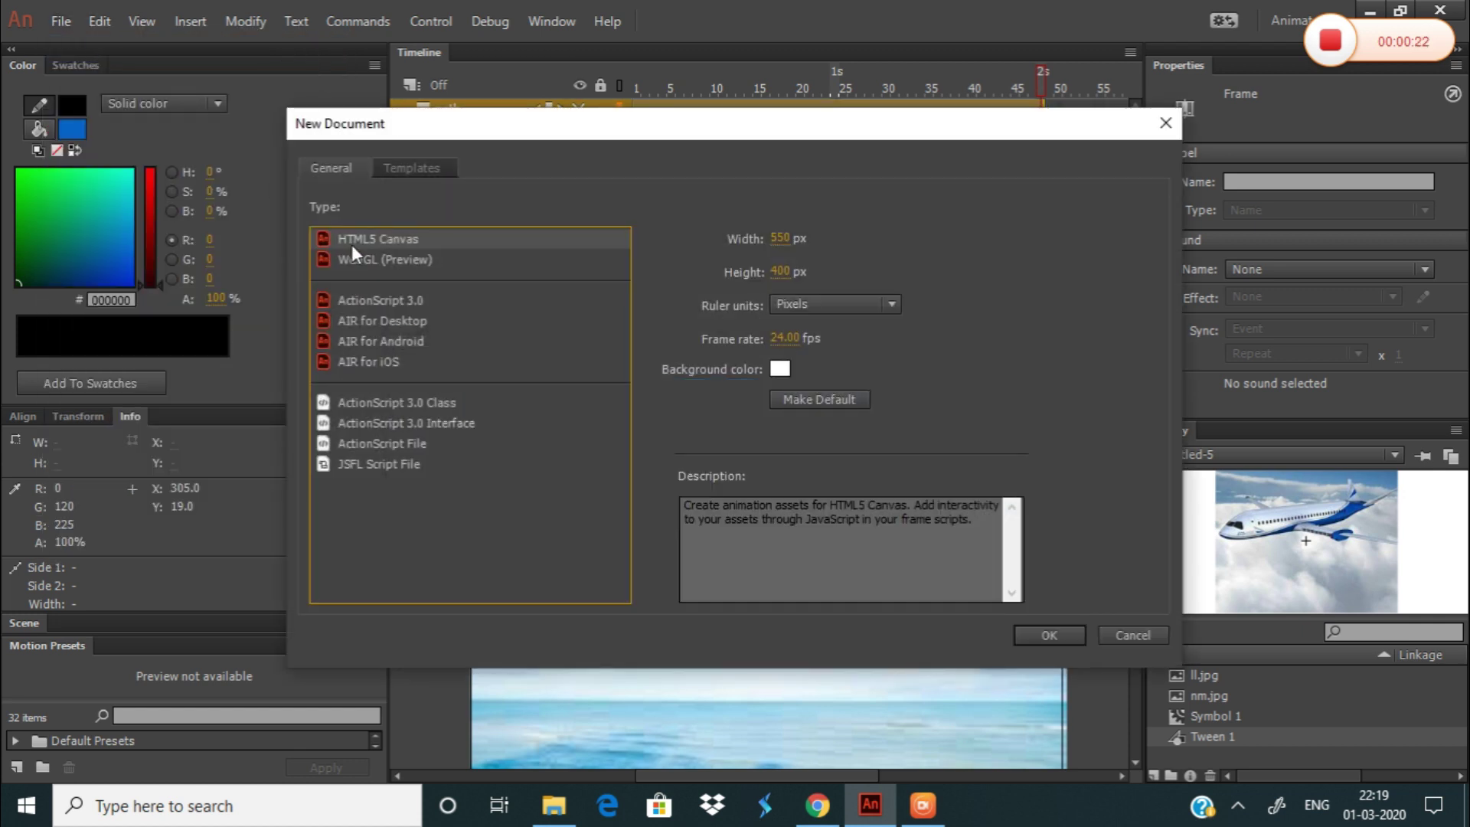
left_click(1046, 629)
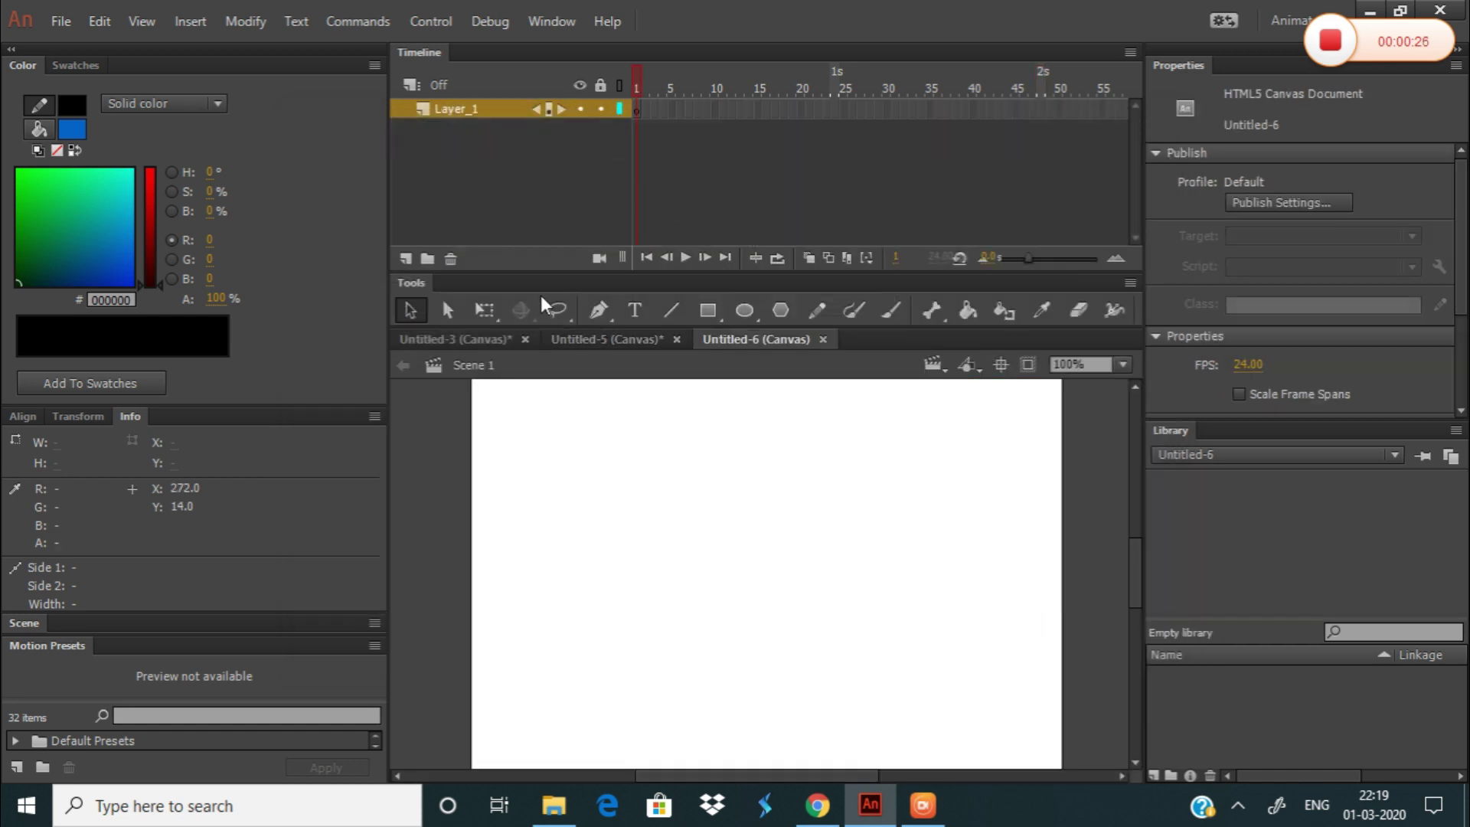
Close the documents Untitled-5 and Untitled-3 without saving their changes
left_click(678, 340)
left_click(727, 421)
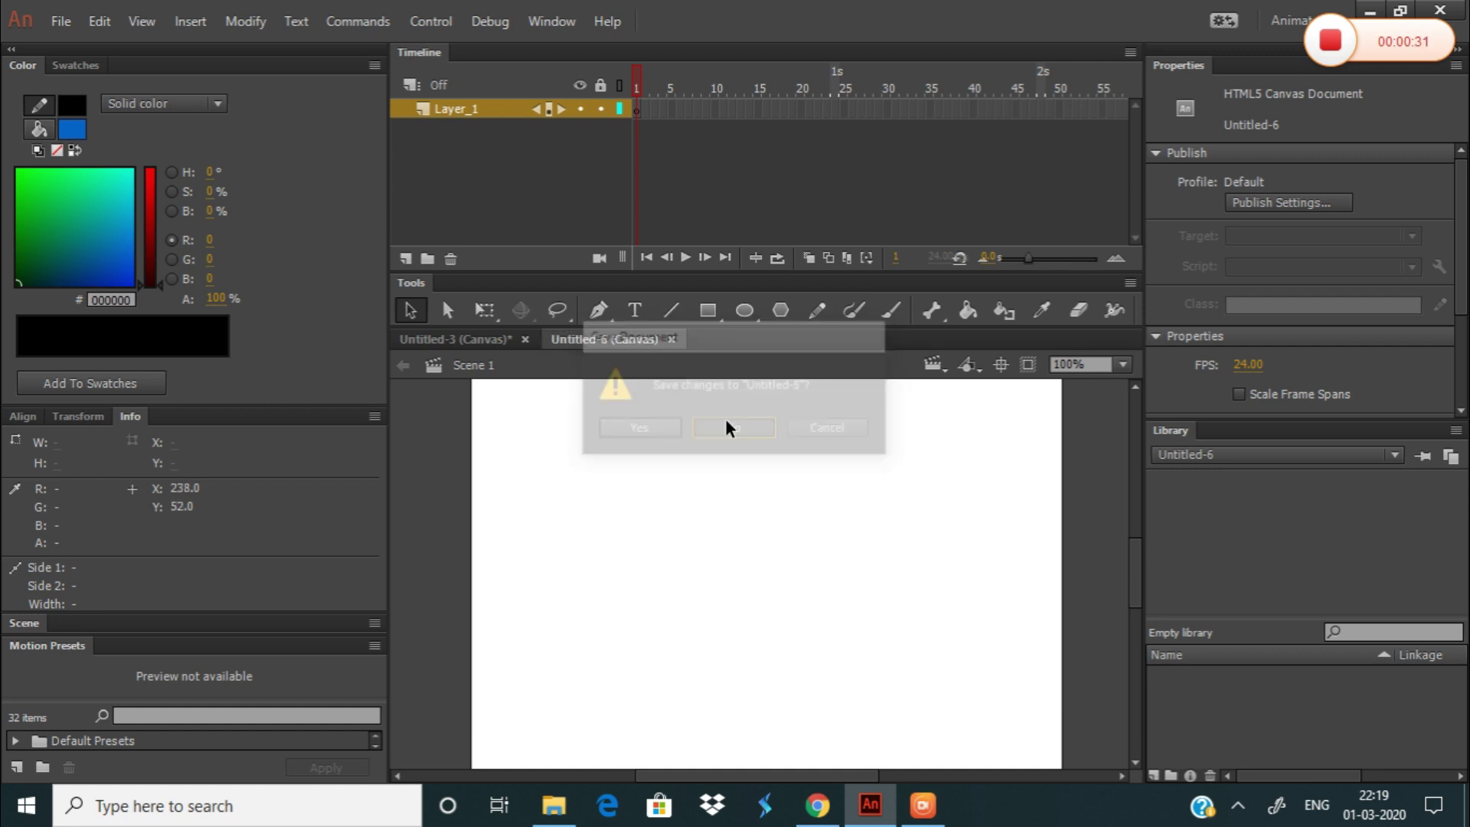
left_click(526, 340)
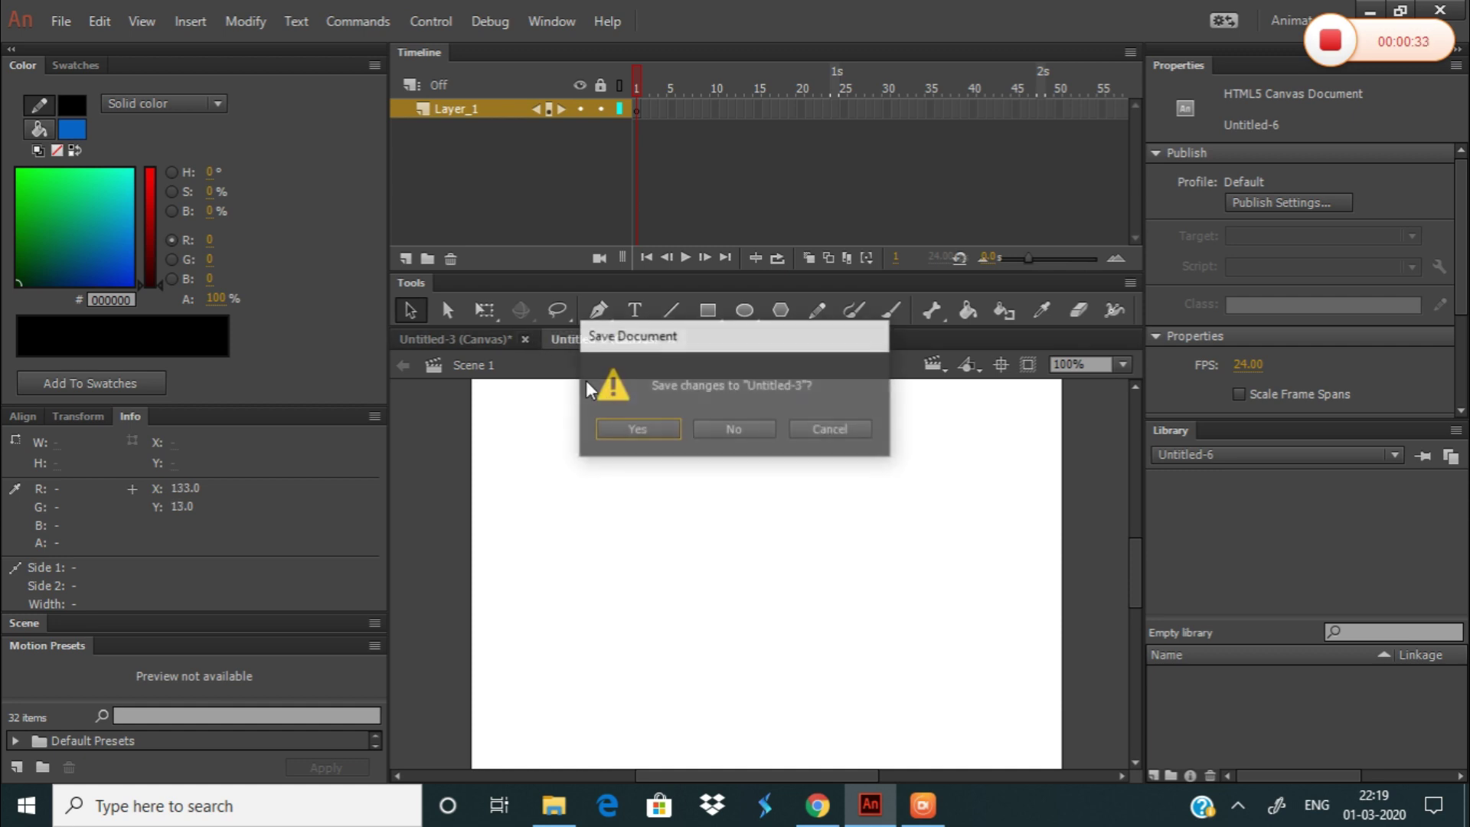
left_click(727, 427)
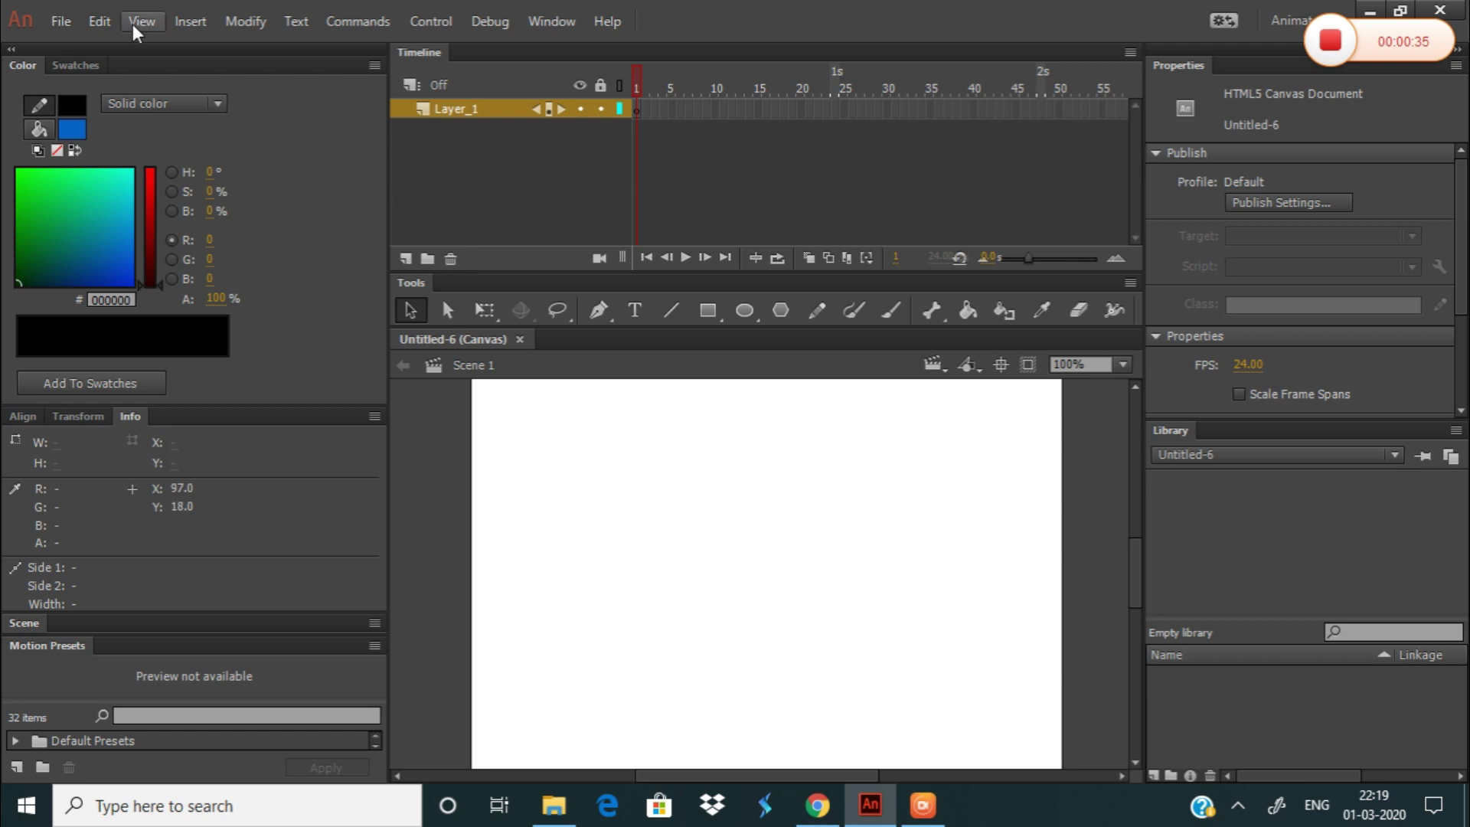
Import the fg sky picture from the Pictures folder and delete its stage instance, keeping it in the library
left_click(62, 21)
mouse_move(190, 22)
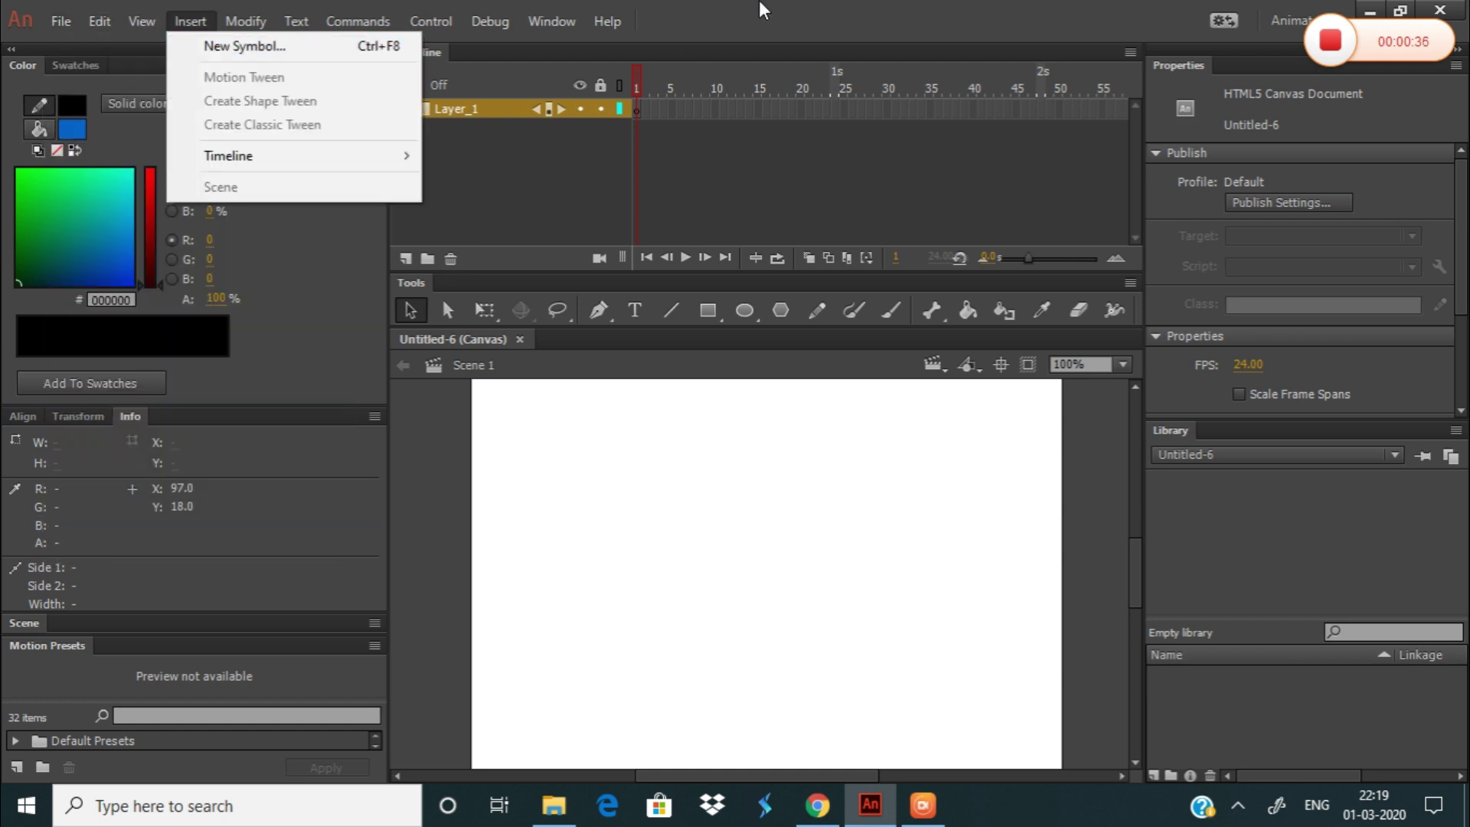
key("Escape")
left_click(62, 22)
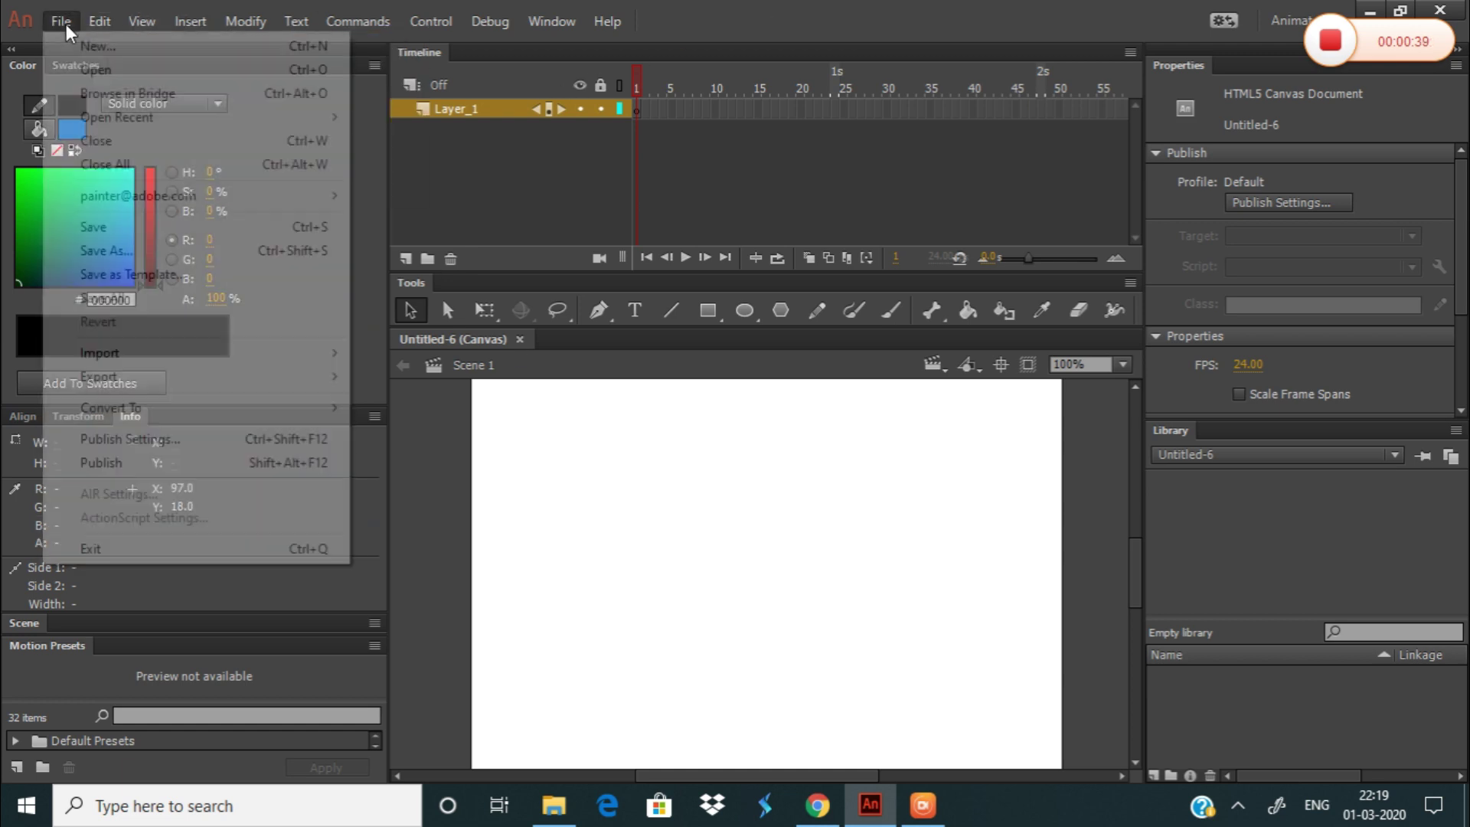
mouse_move(122, 348)
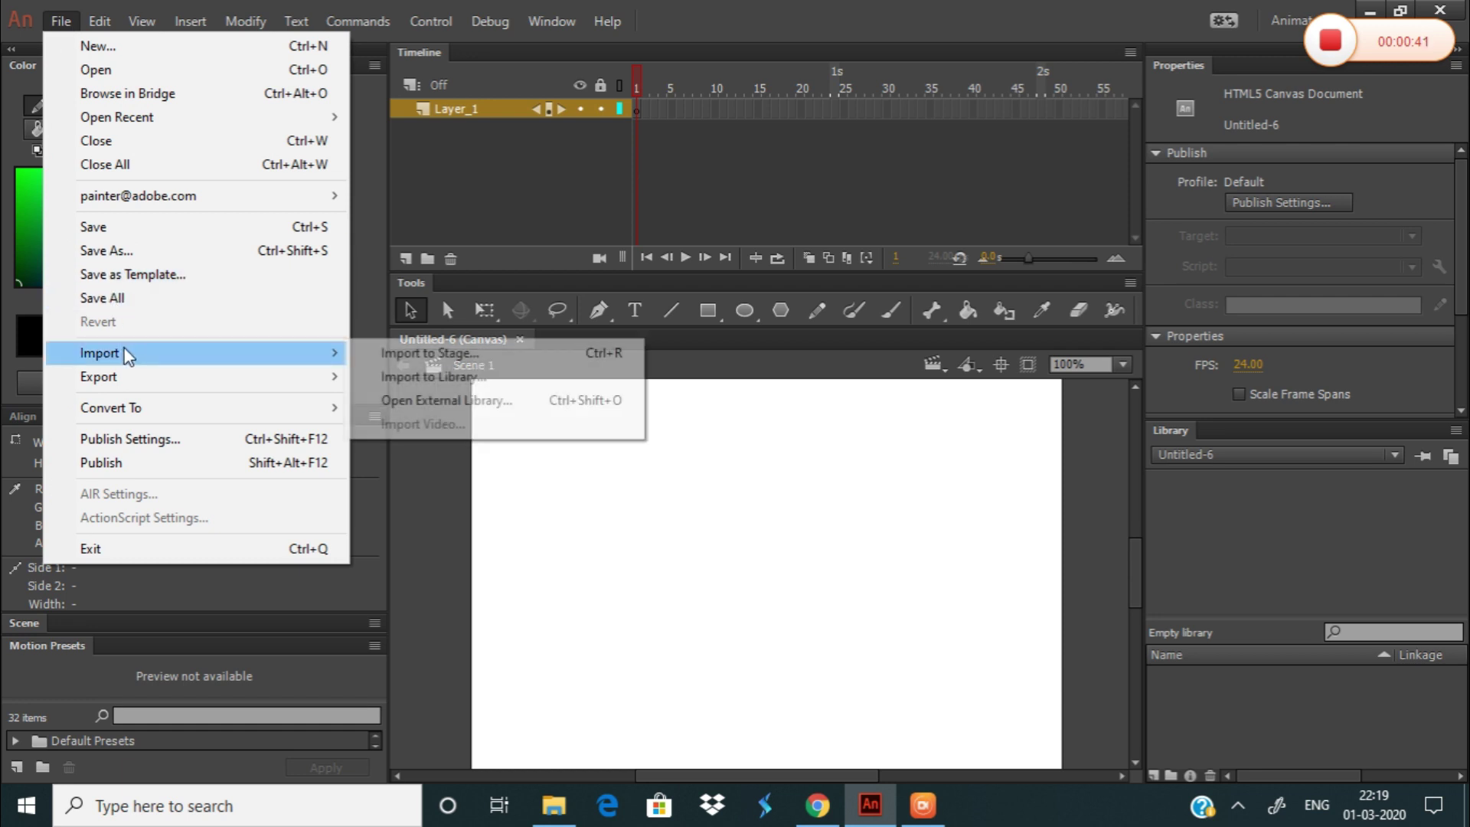
left_click(389, 342)
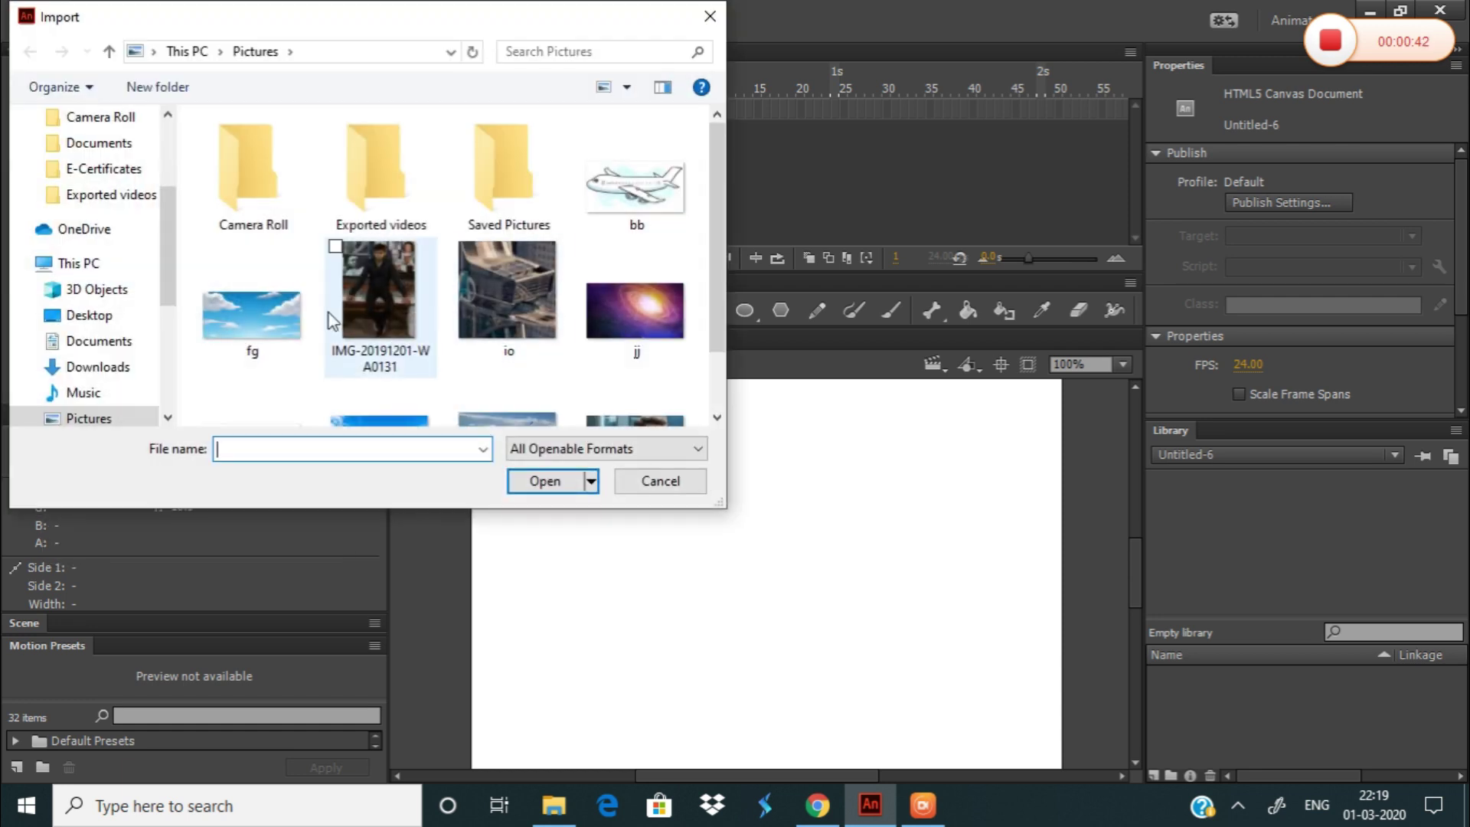
left_click_drag(718, 236, 733, 309)
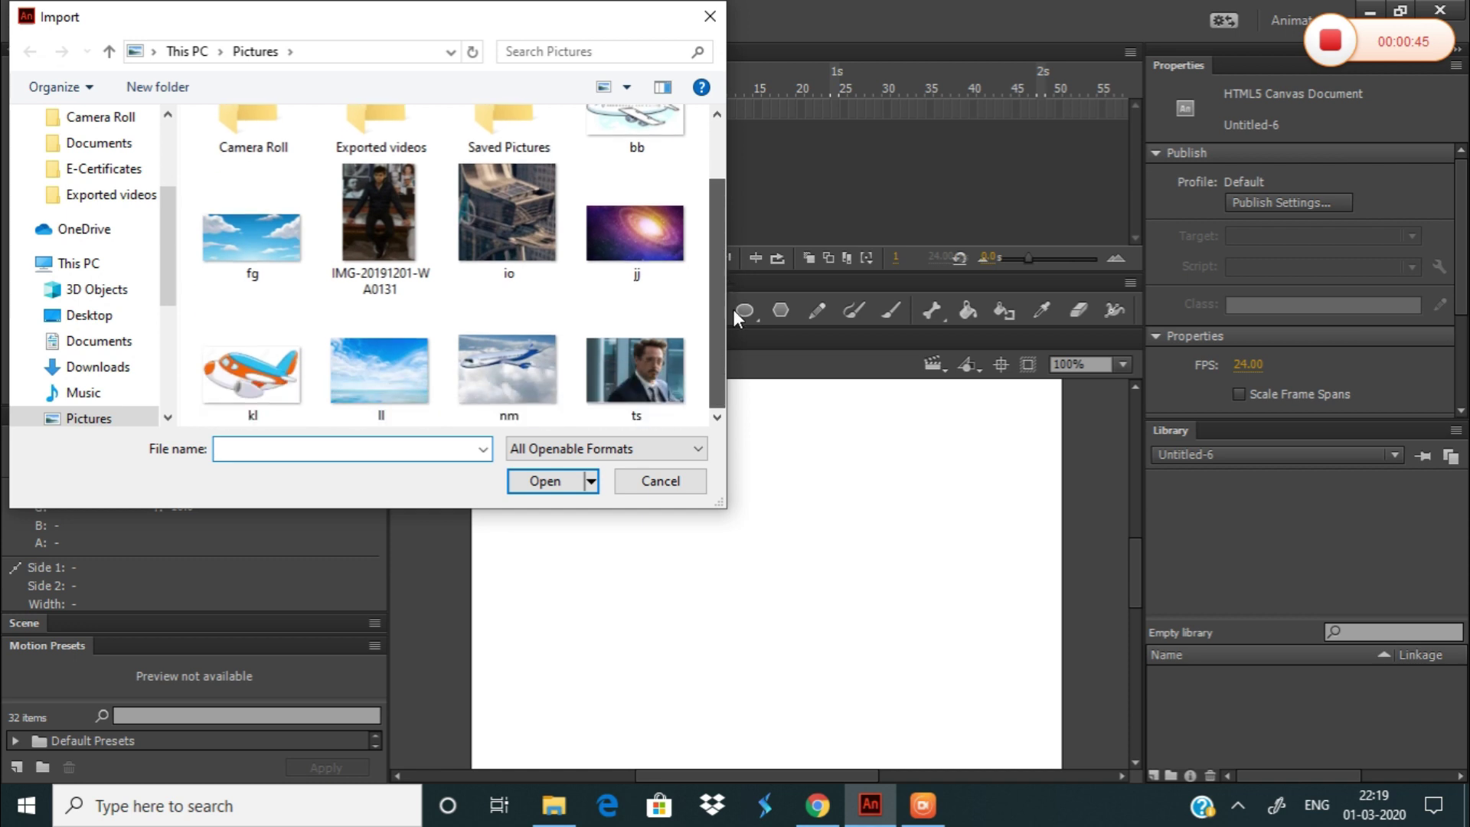
left_click(296, 264)
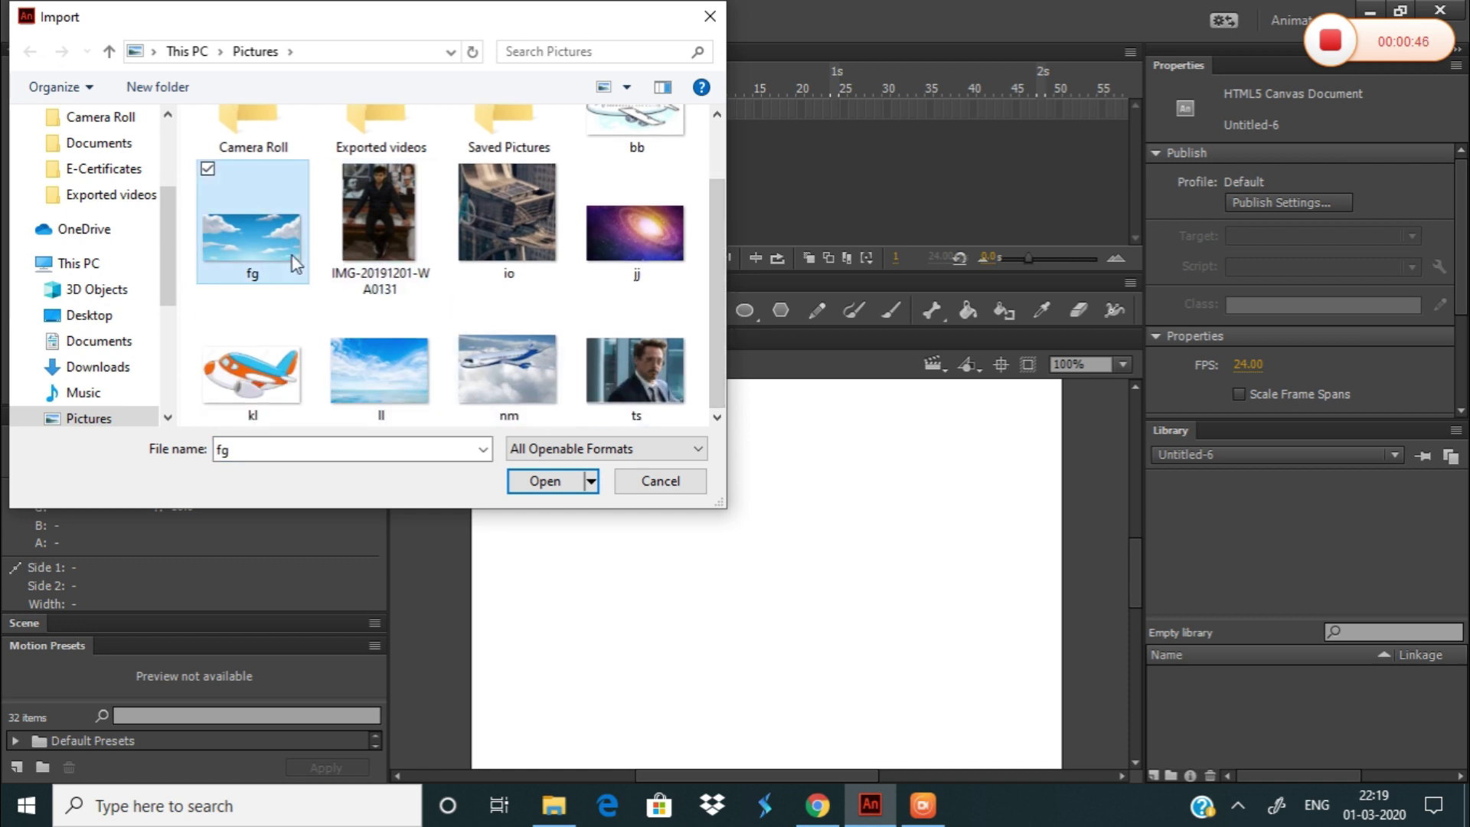
double_click(295, 264)
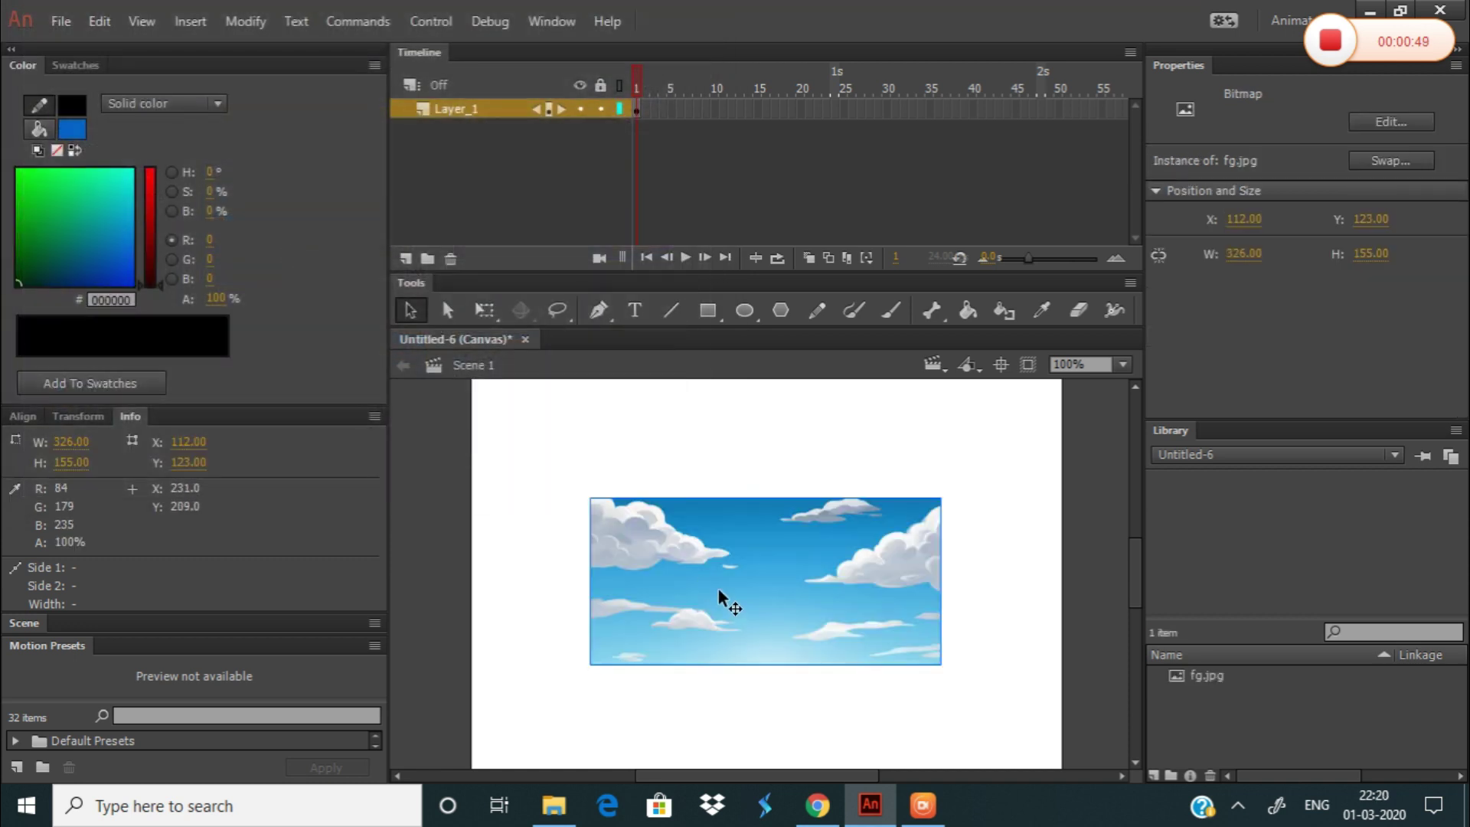
key("Delete")
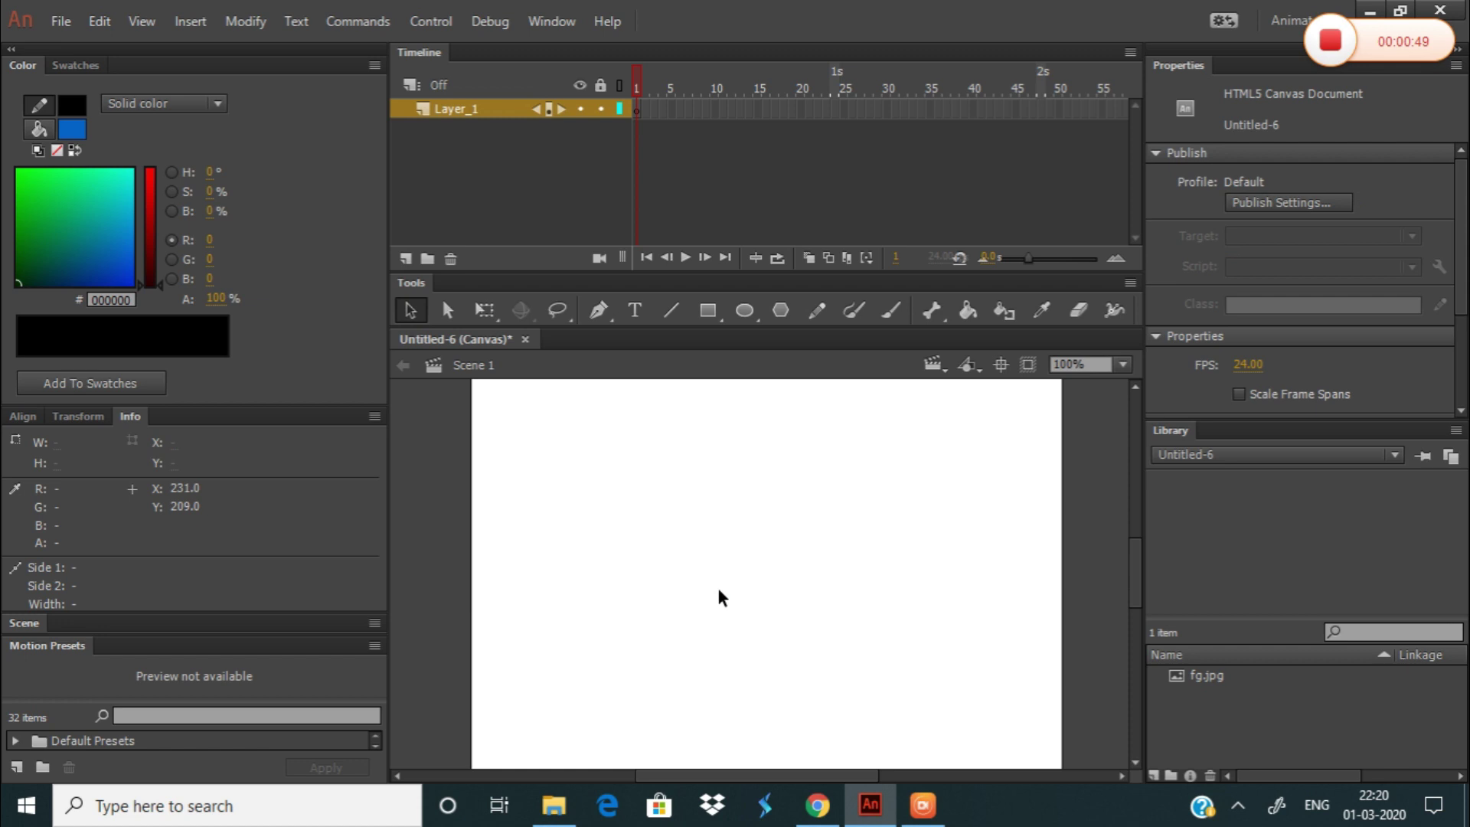
Import the bb airplane picture from the Pictures folder and delete its stage instance, keeping it in the library
left_click(46, 20)
mouse_move(99, 353)
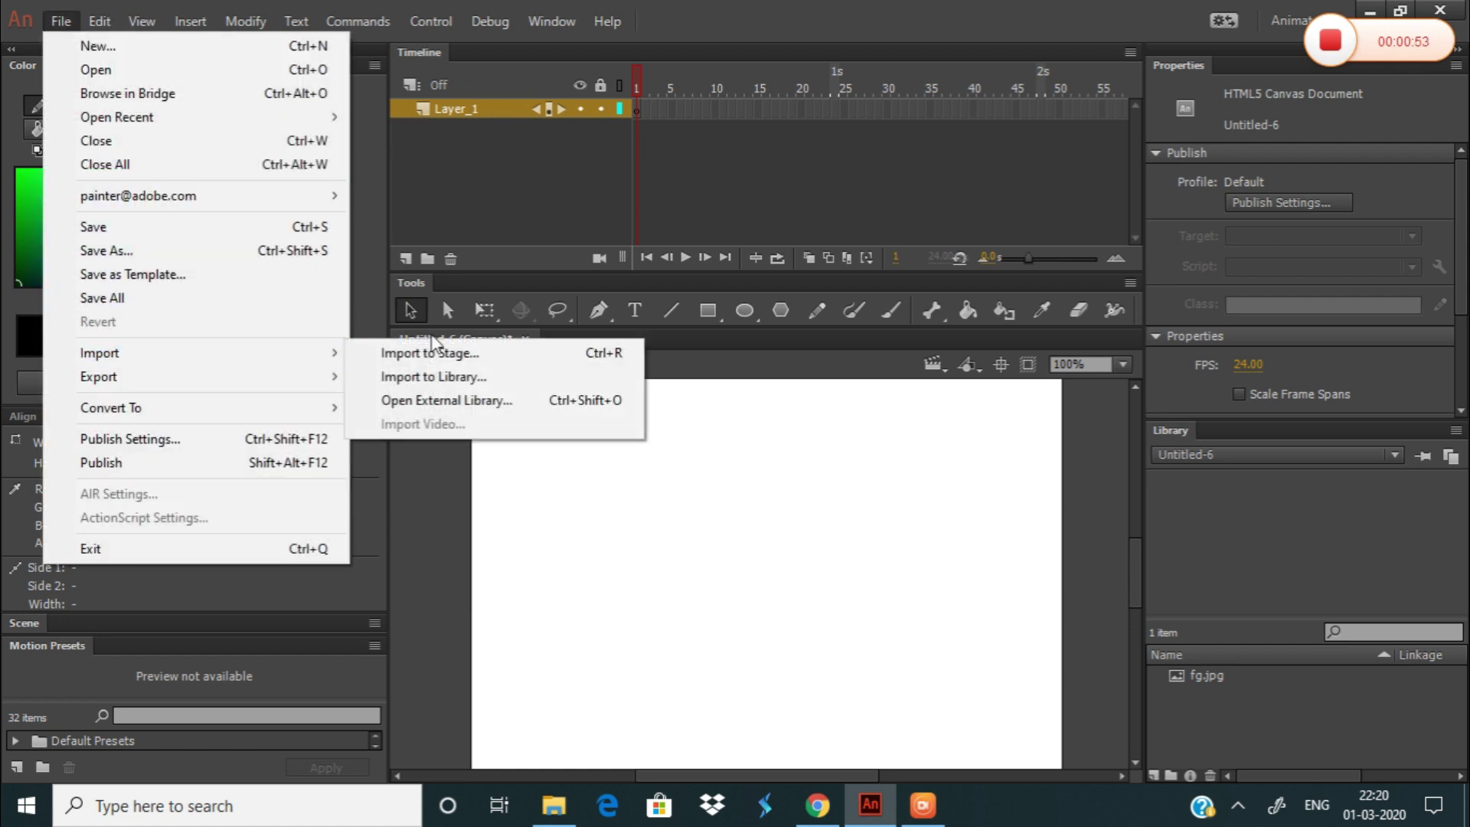
left_click(383, 355)
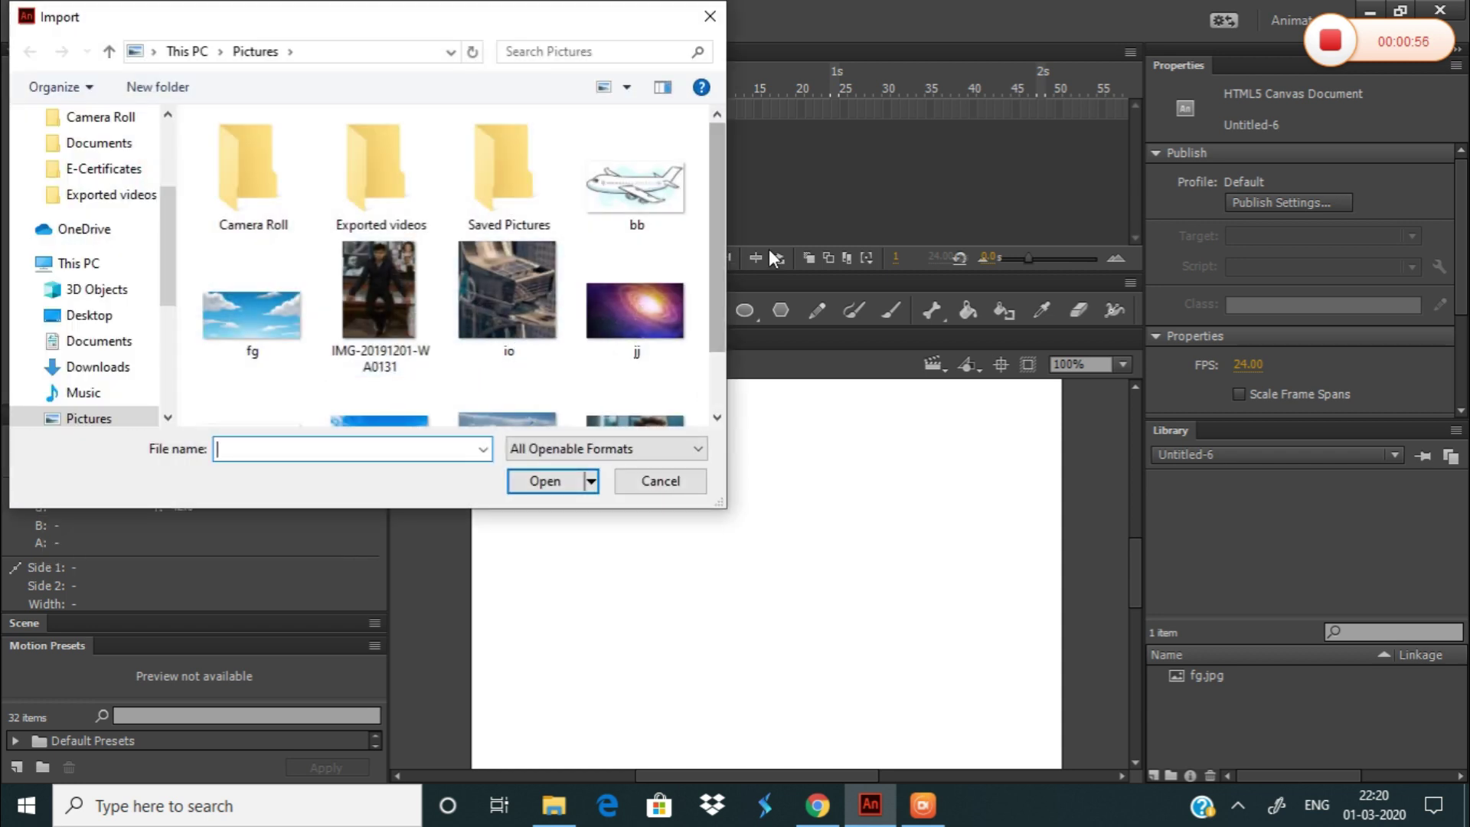
scroll(715, 215, "down", 2)
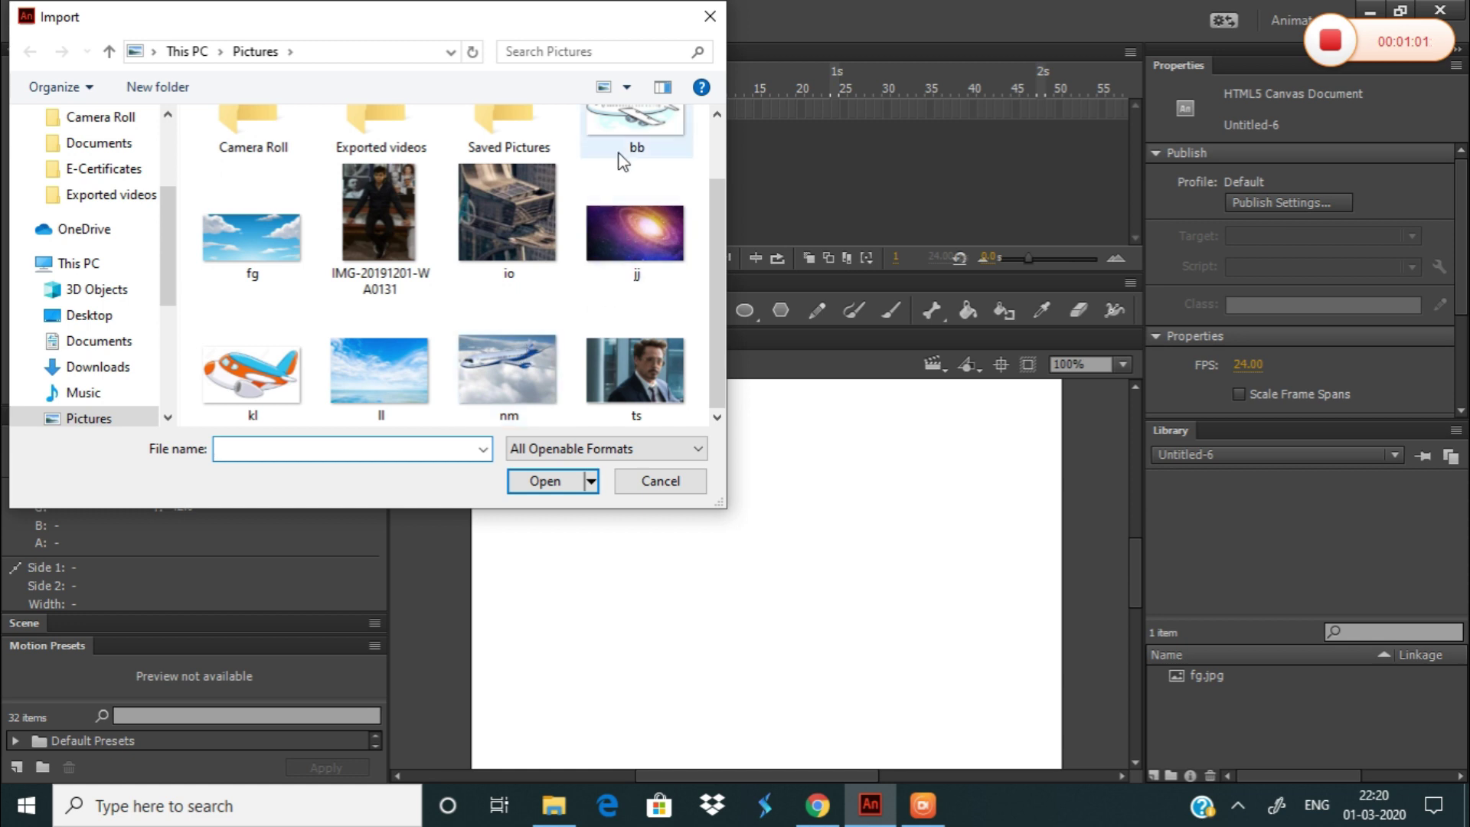
left_click(660, 117)
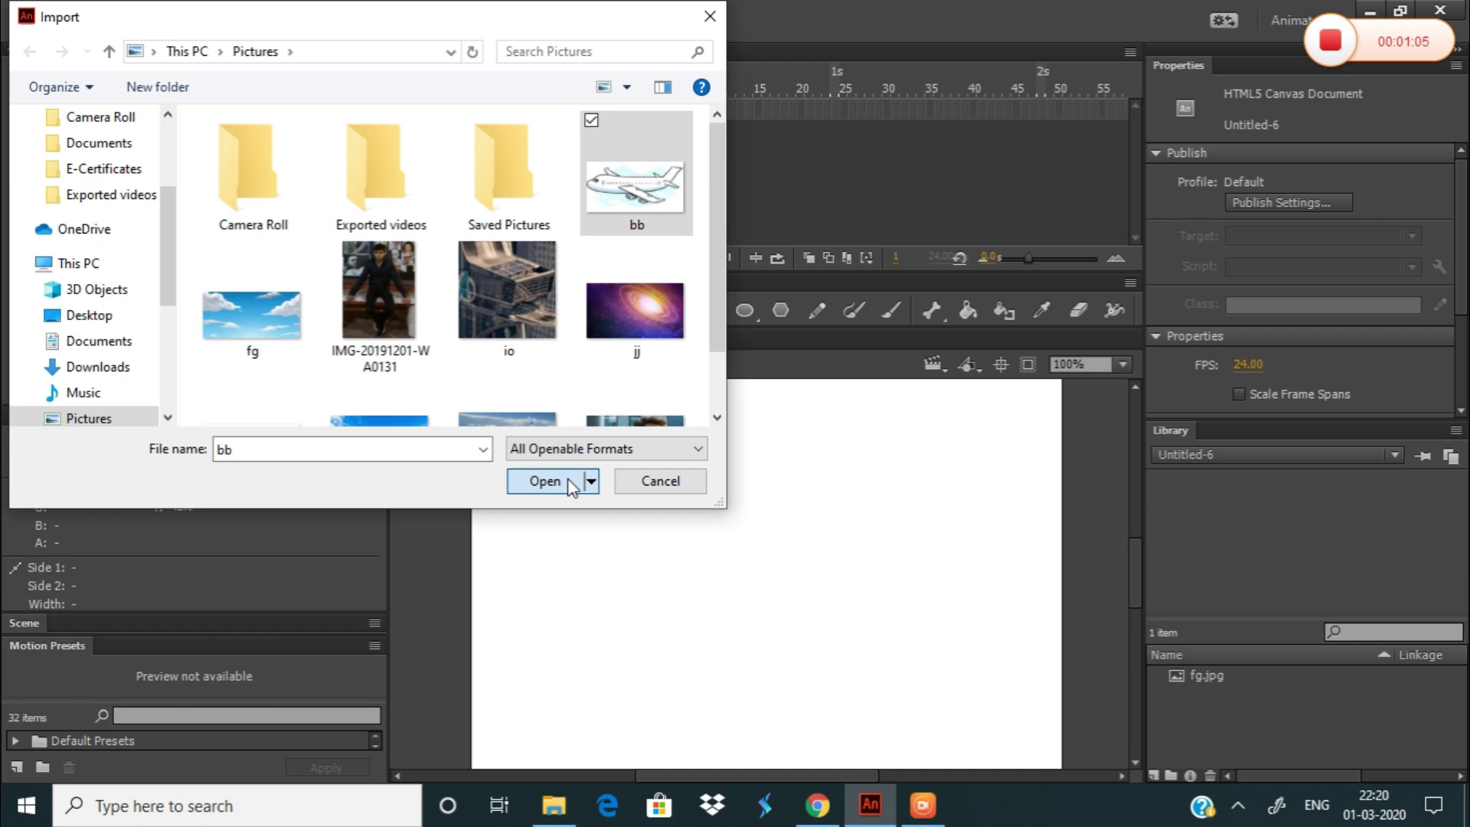
left_click(545, 481)
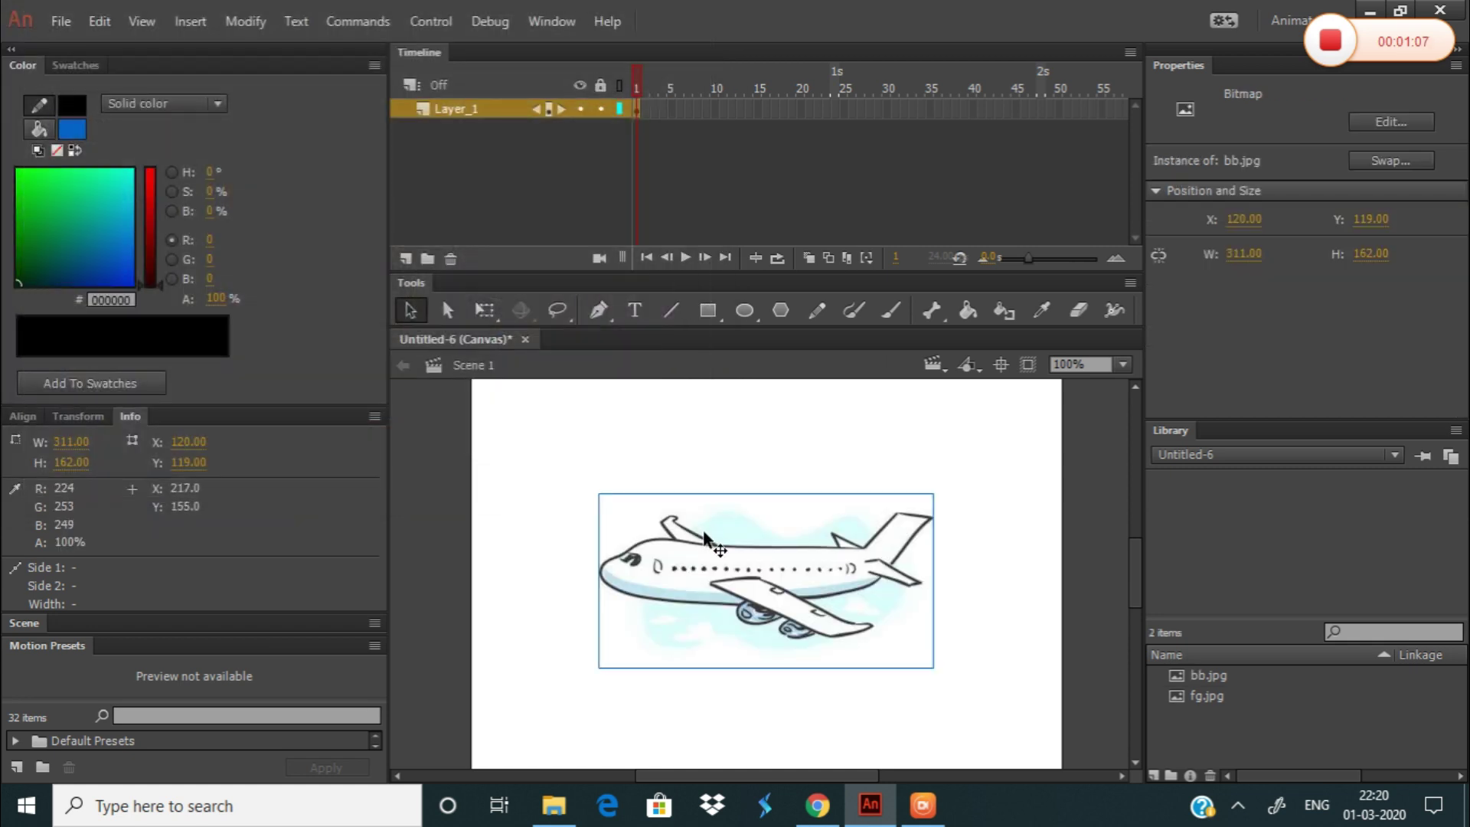
key("Delete")
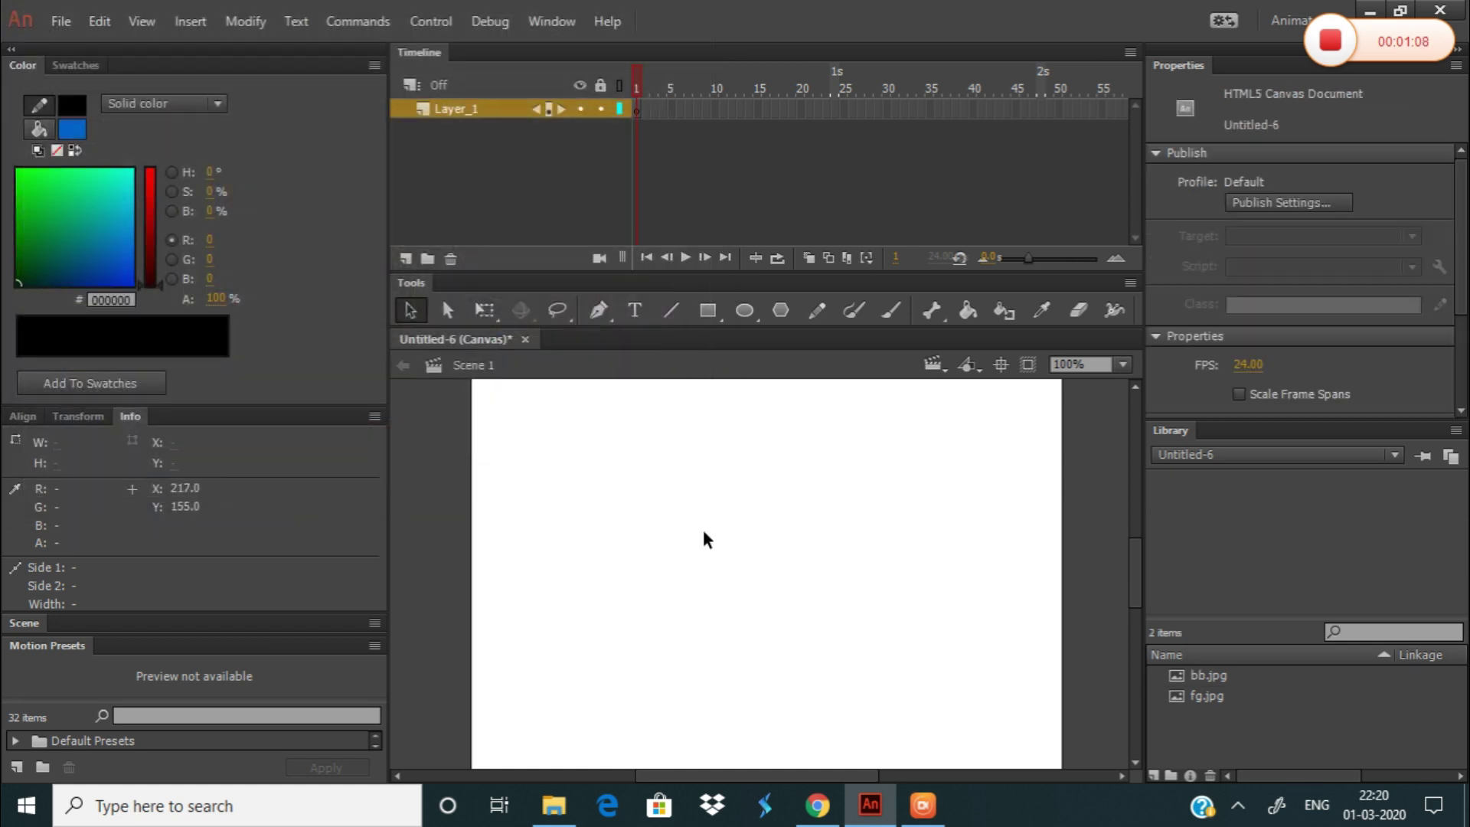
Rename Layer_1 to BG and place the fg.jpg sky bitmap from the library onto the stage
left_click(1222, 677)
left_click(1221, 693)
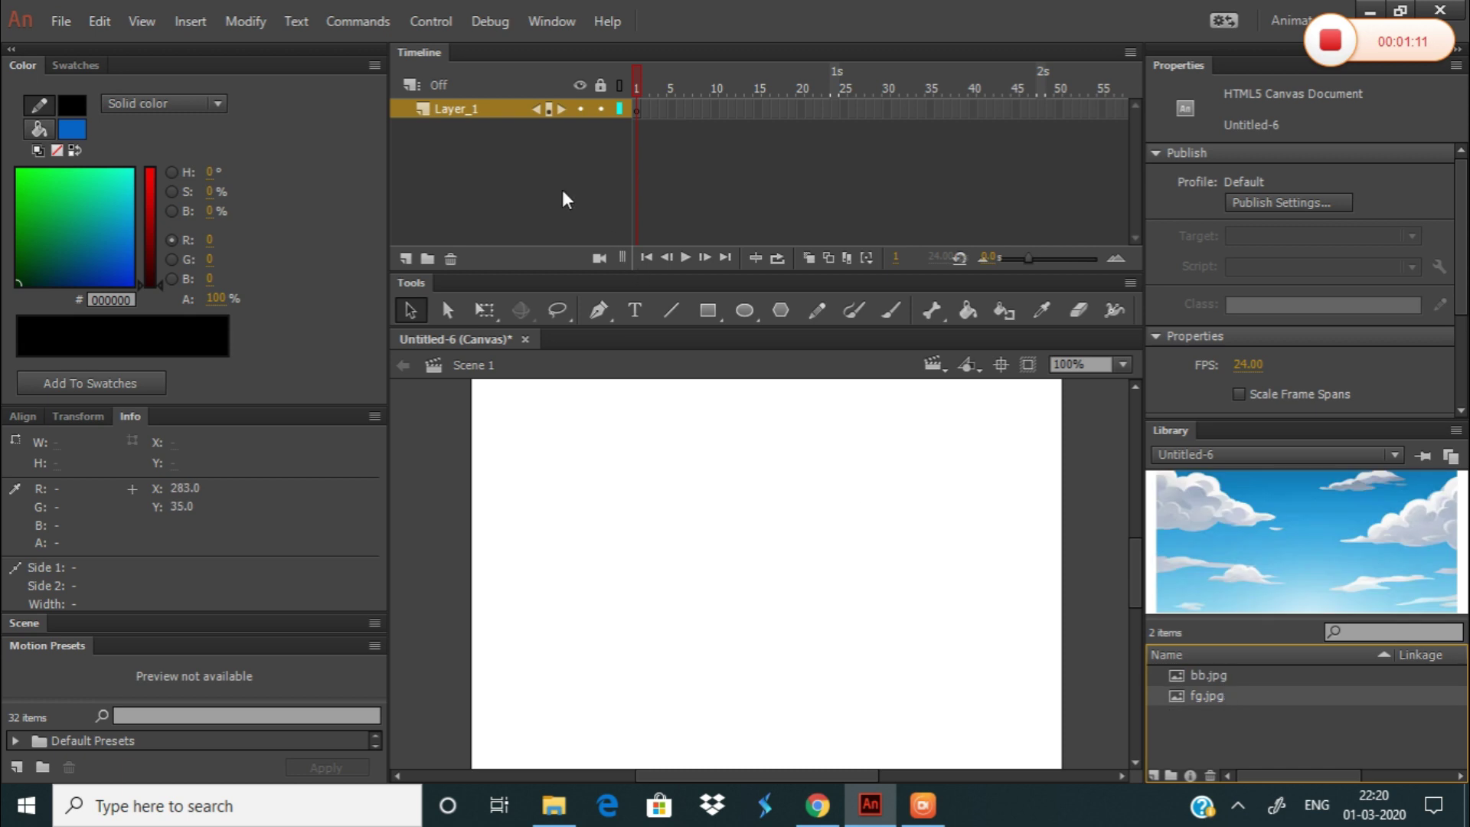
left_click(468, 108)
double_click(467, 106)
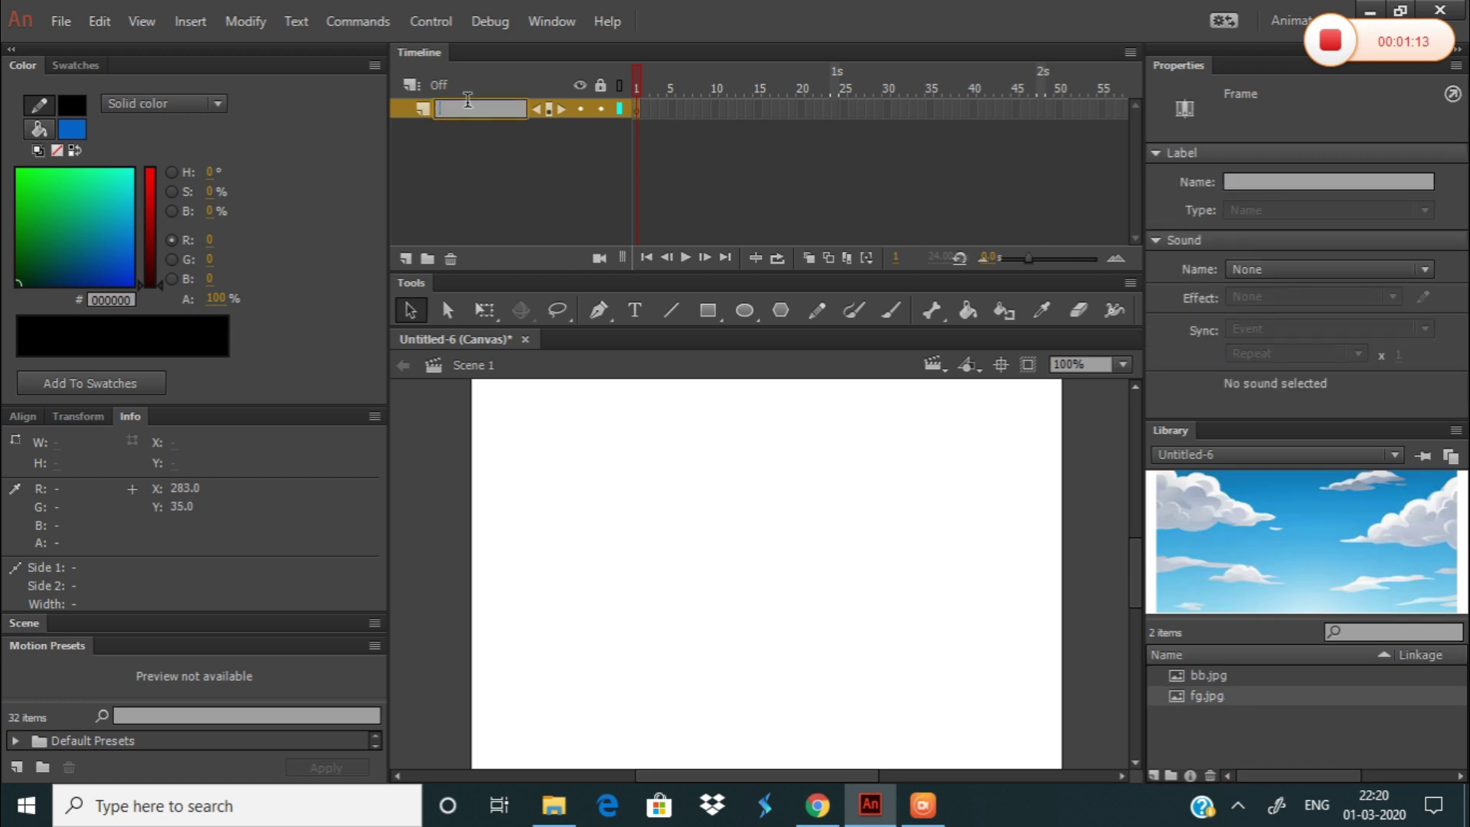
type("BG")
key("Return")
left_click_drag(1243, 564, 750, 589)
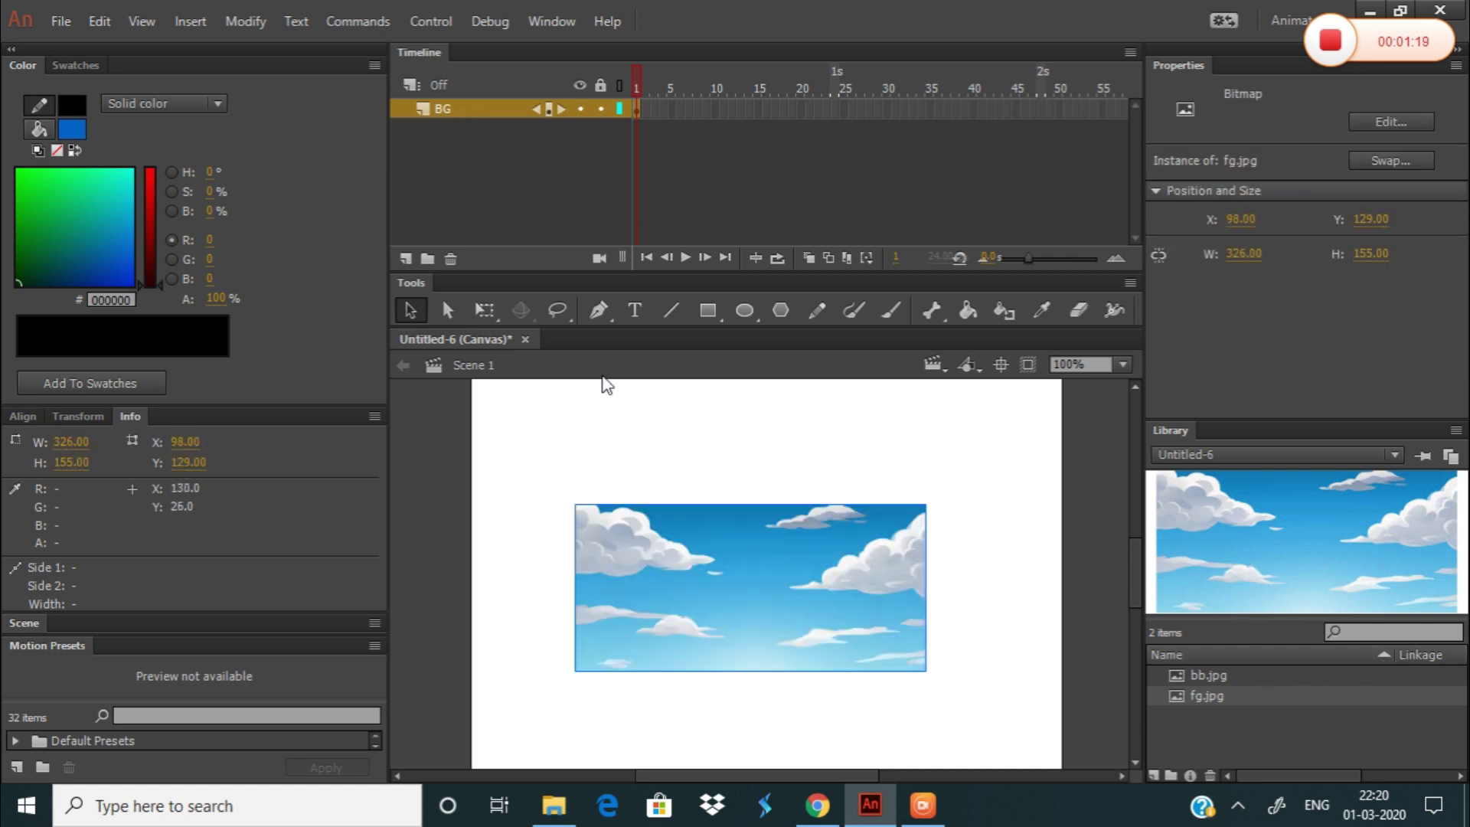
Stretch the sky bitmap with Free Transform to about 554 × 387 px so it spans the stage width
left_click(484, 309)
left_click_drag(749, 503, 750, 381)
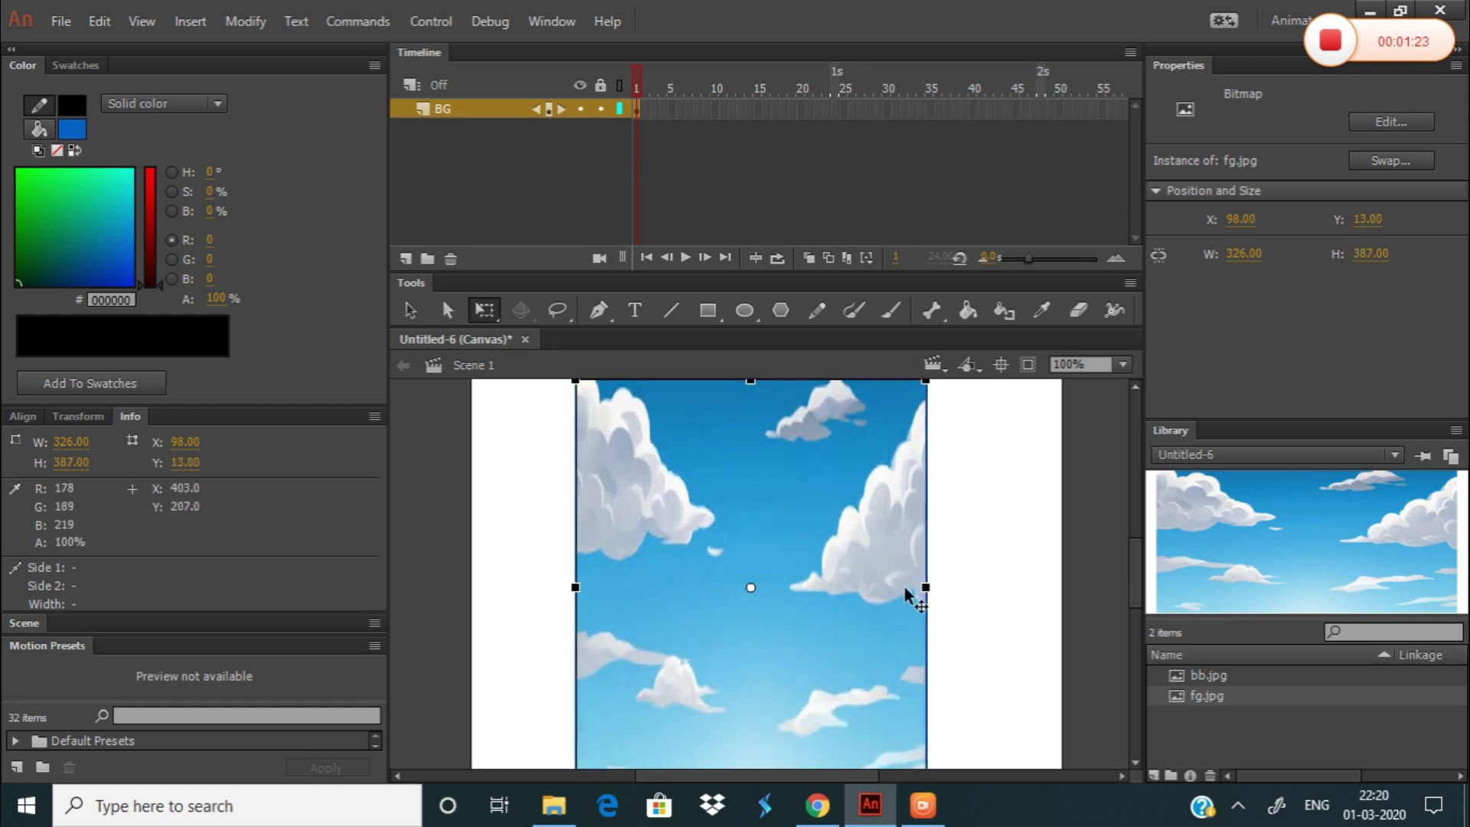
mouse_move(926, 587)
left_mouse_down()
mouse_move(1068, 587)
mouse_move(921, 599)
left_mouse_up()
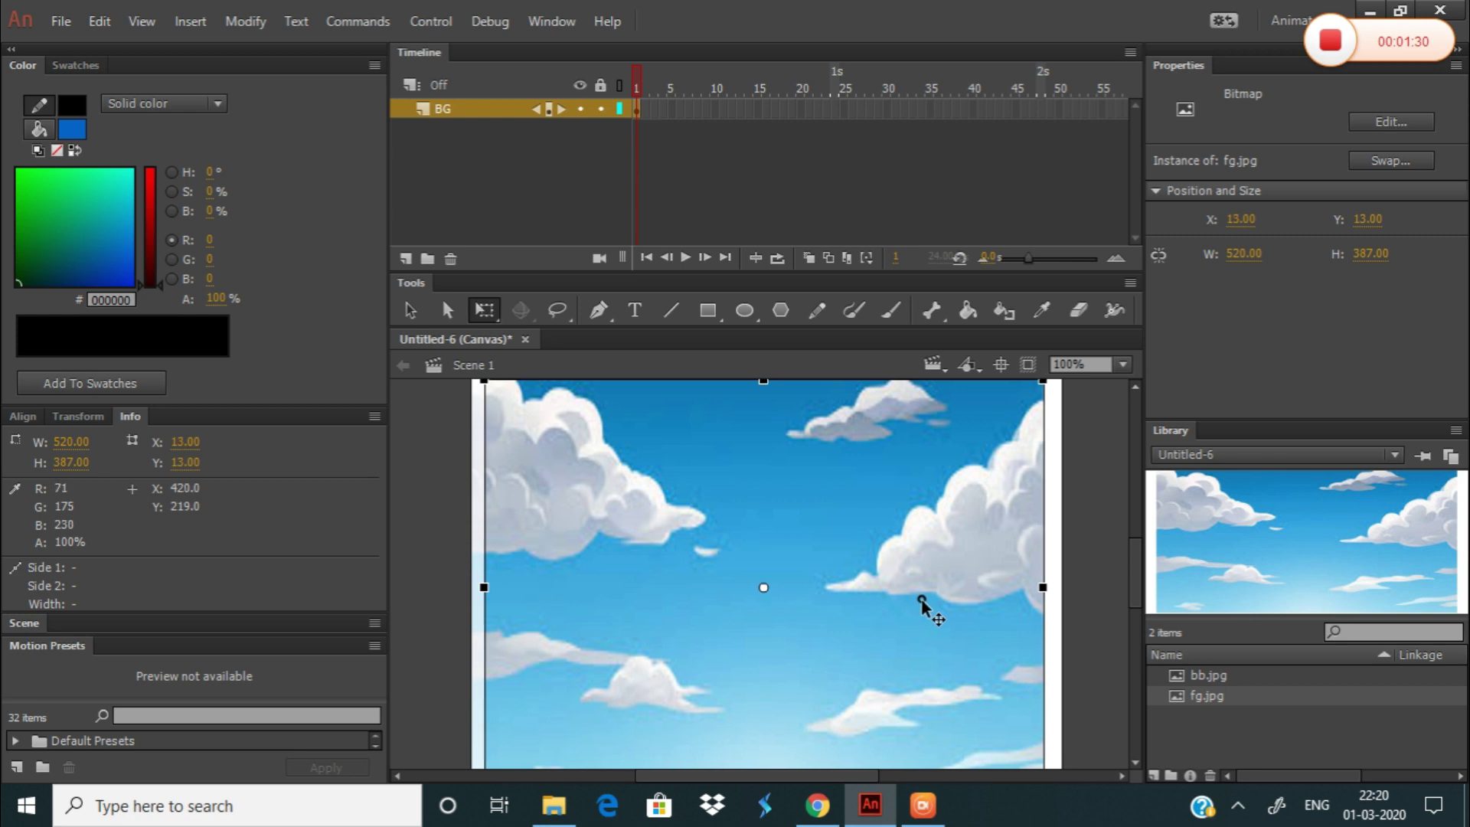
mouse_move(1044, 587)
left_mouse_down()
mouse_move(1065, 586)
mouse_move(1018, 585)
left_mouse_up()
left_click_drag(476, 587, 478, 591)
left_click_drag(585, 592, 578, 594)
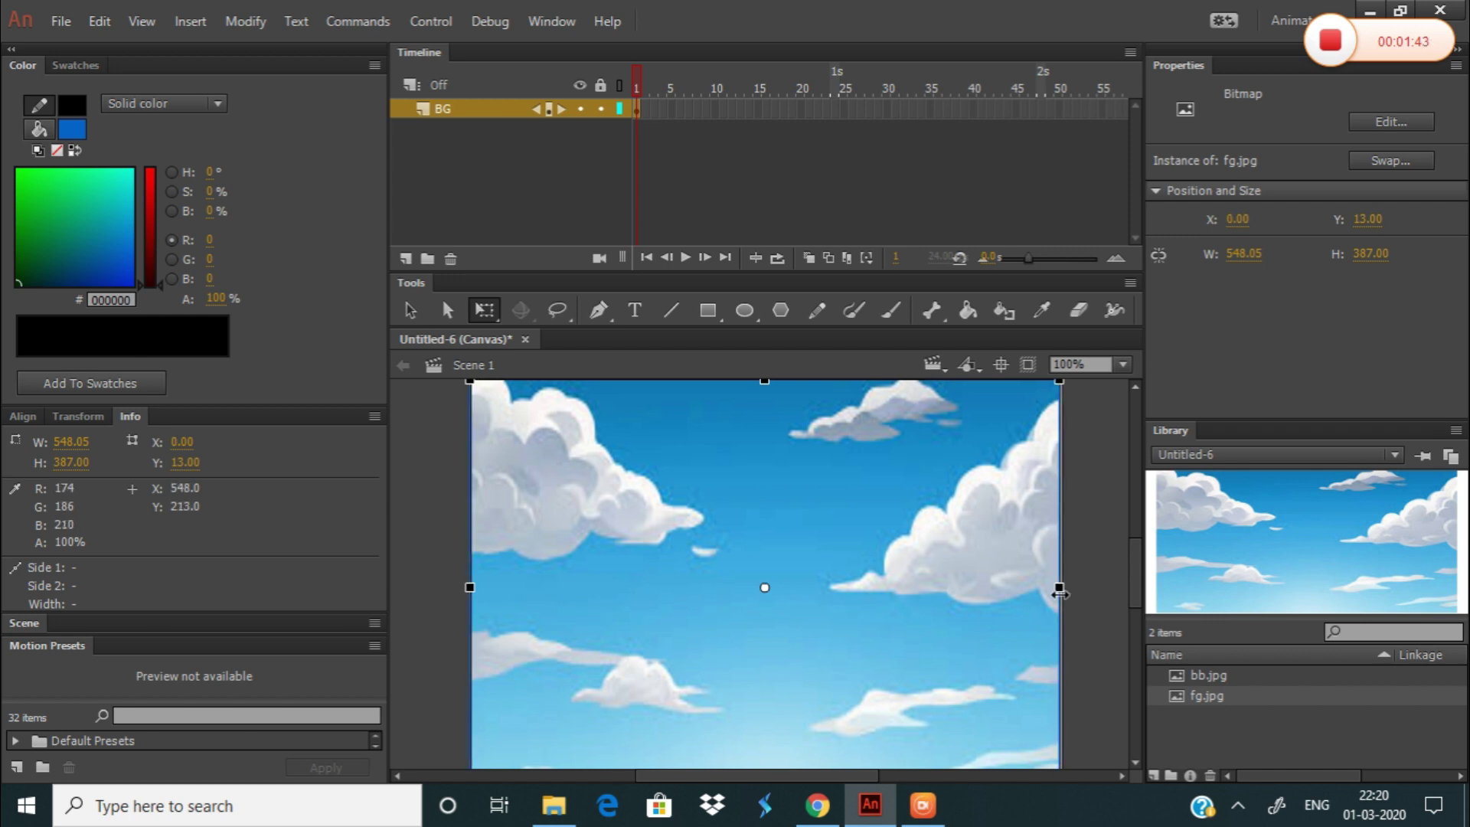
left_click_drag(1060, 592, 1063, 592)
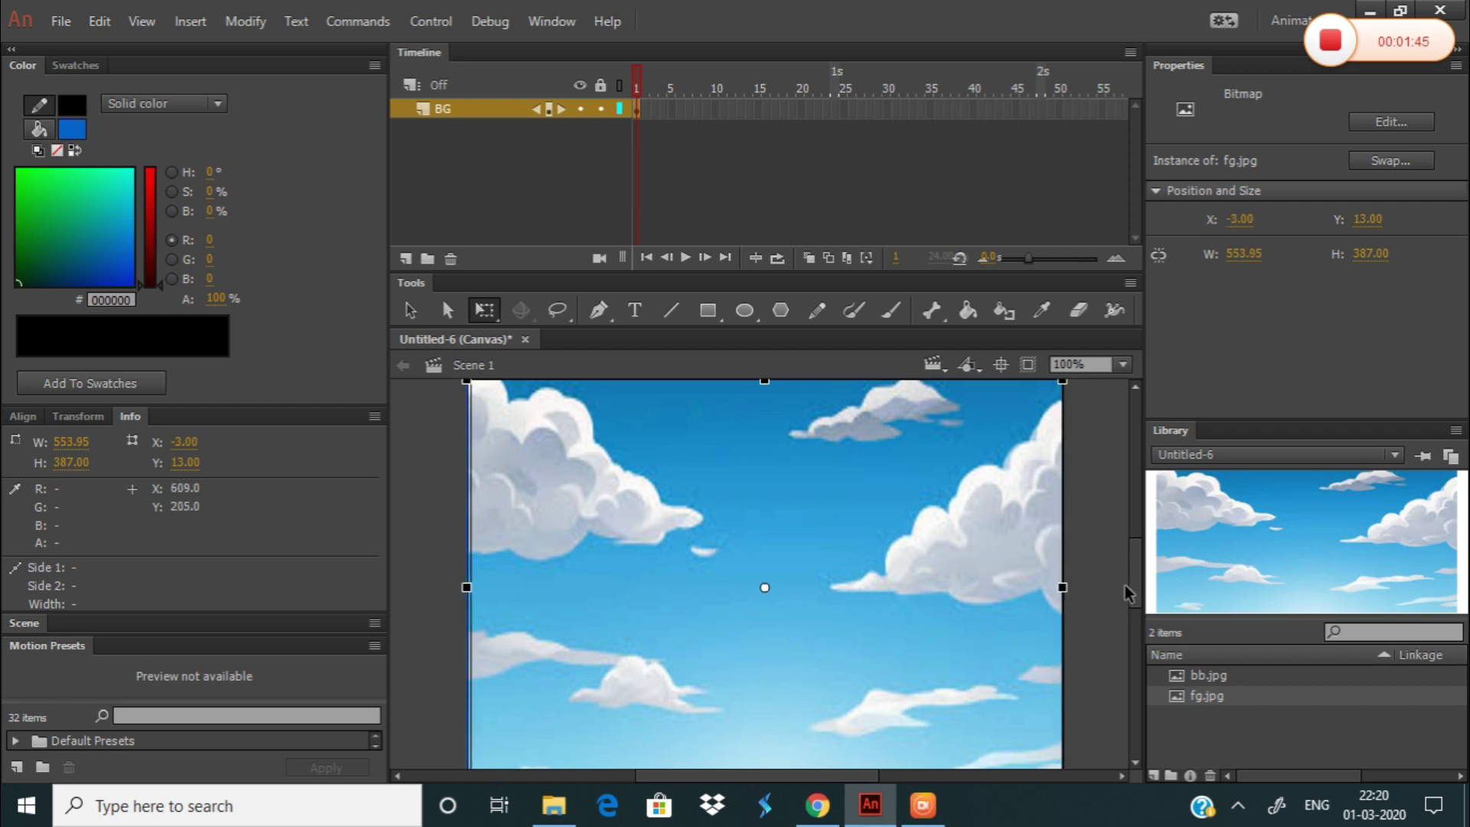
left_click(1124, 584)
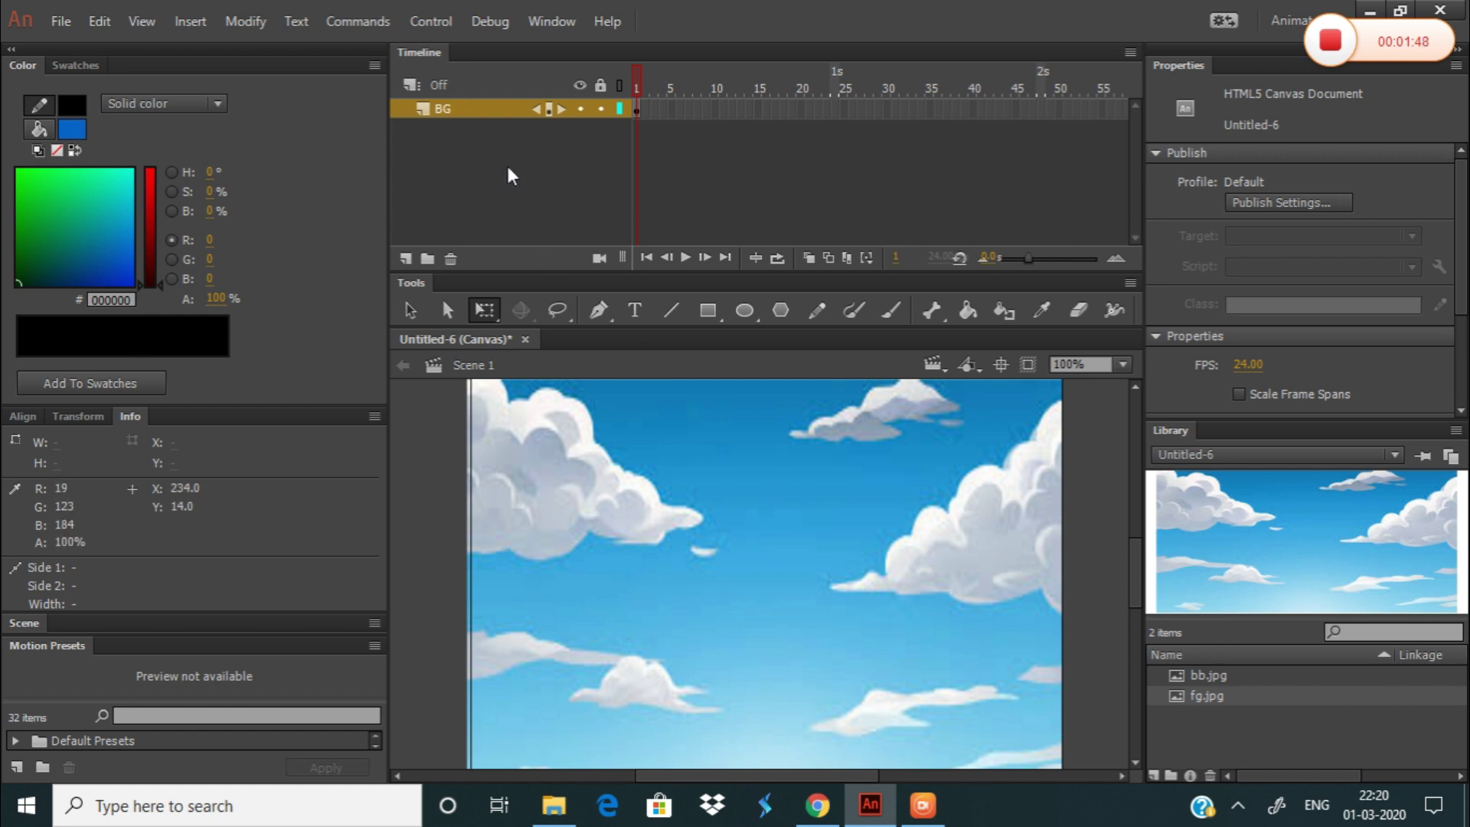
left_click(406, 262)
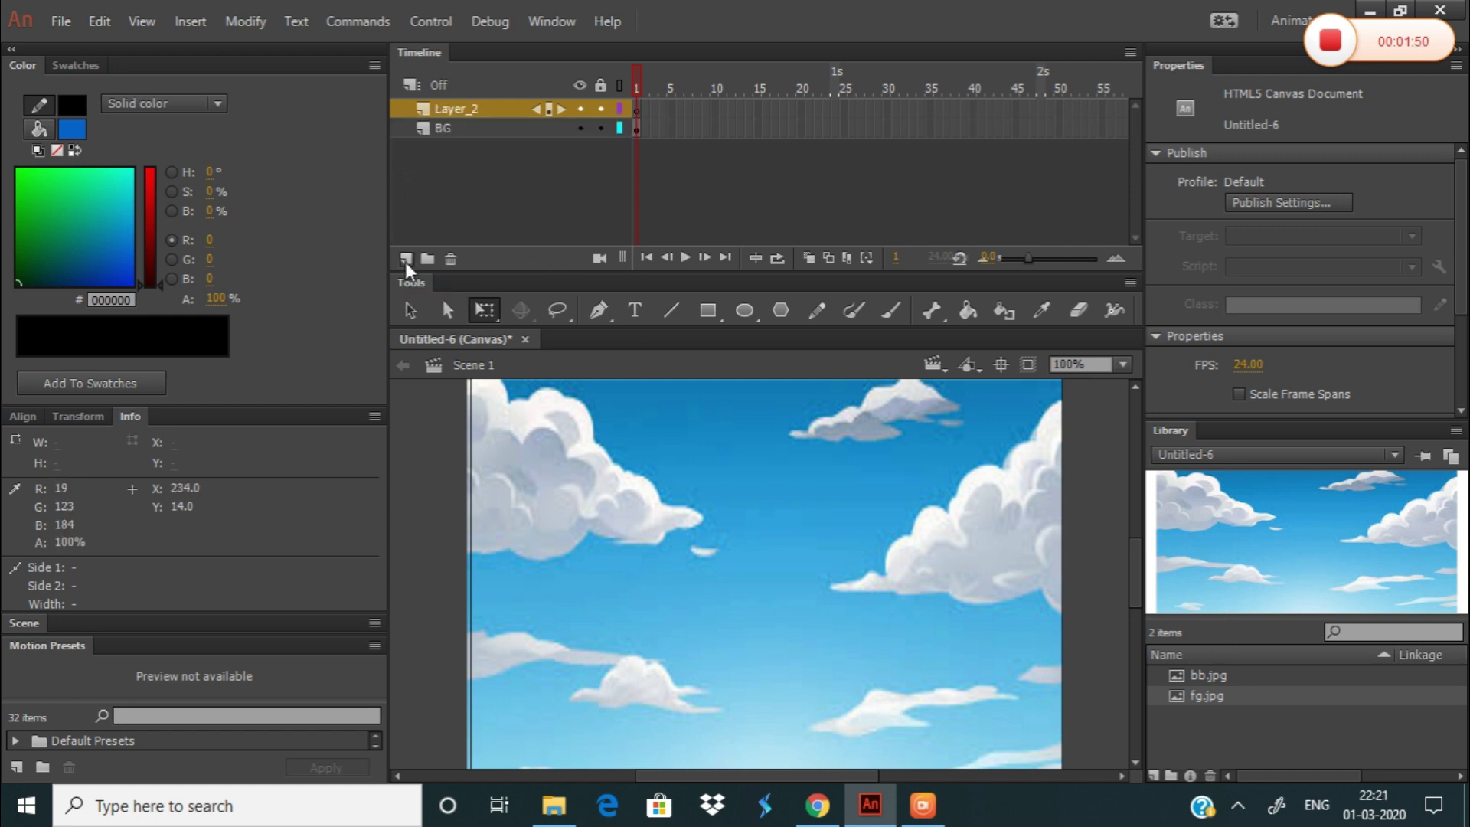
double_click(469, 102)
key("BackSpace")
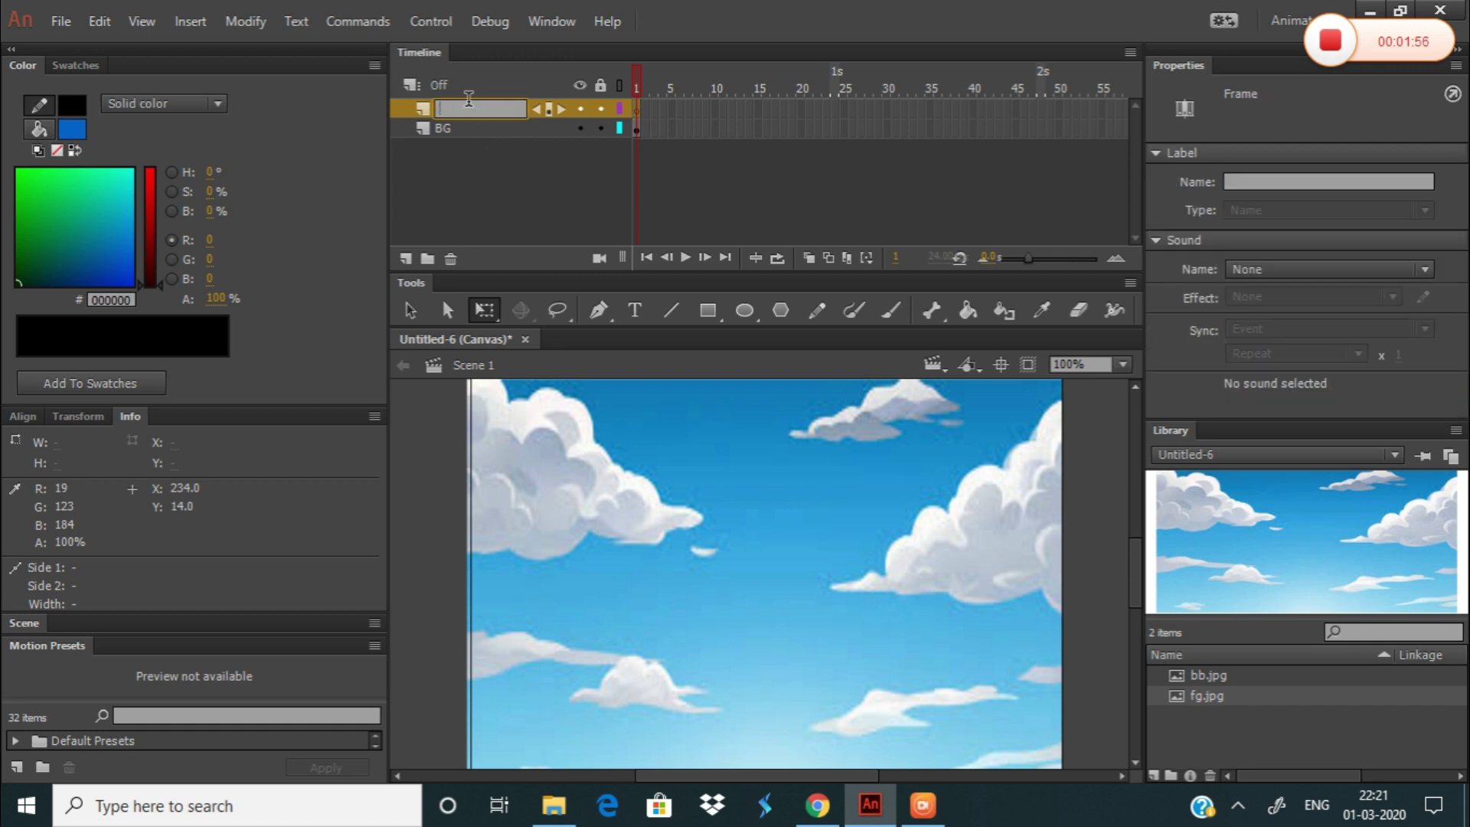
left_click(481, 128)
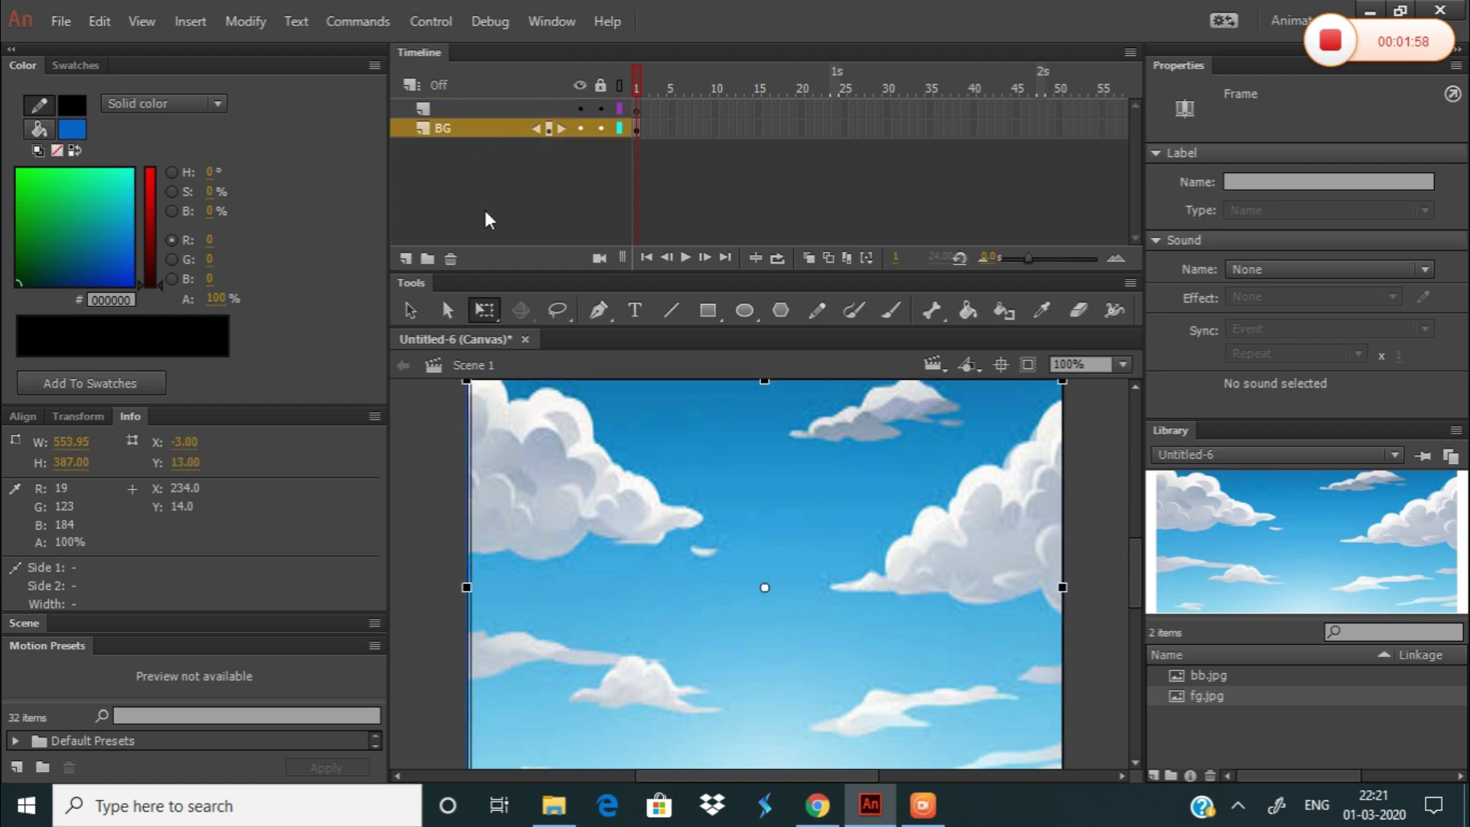
key("ctrl+z")
key("ctrl+z")
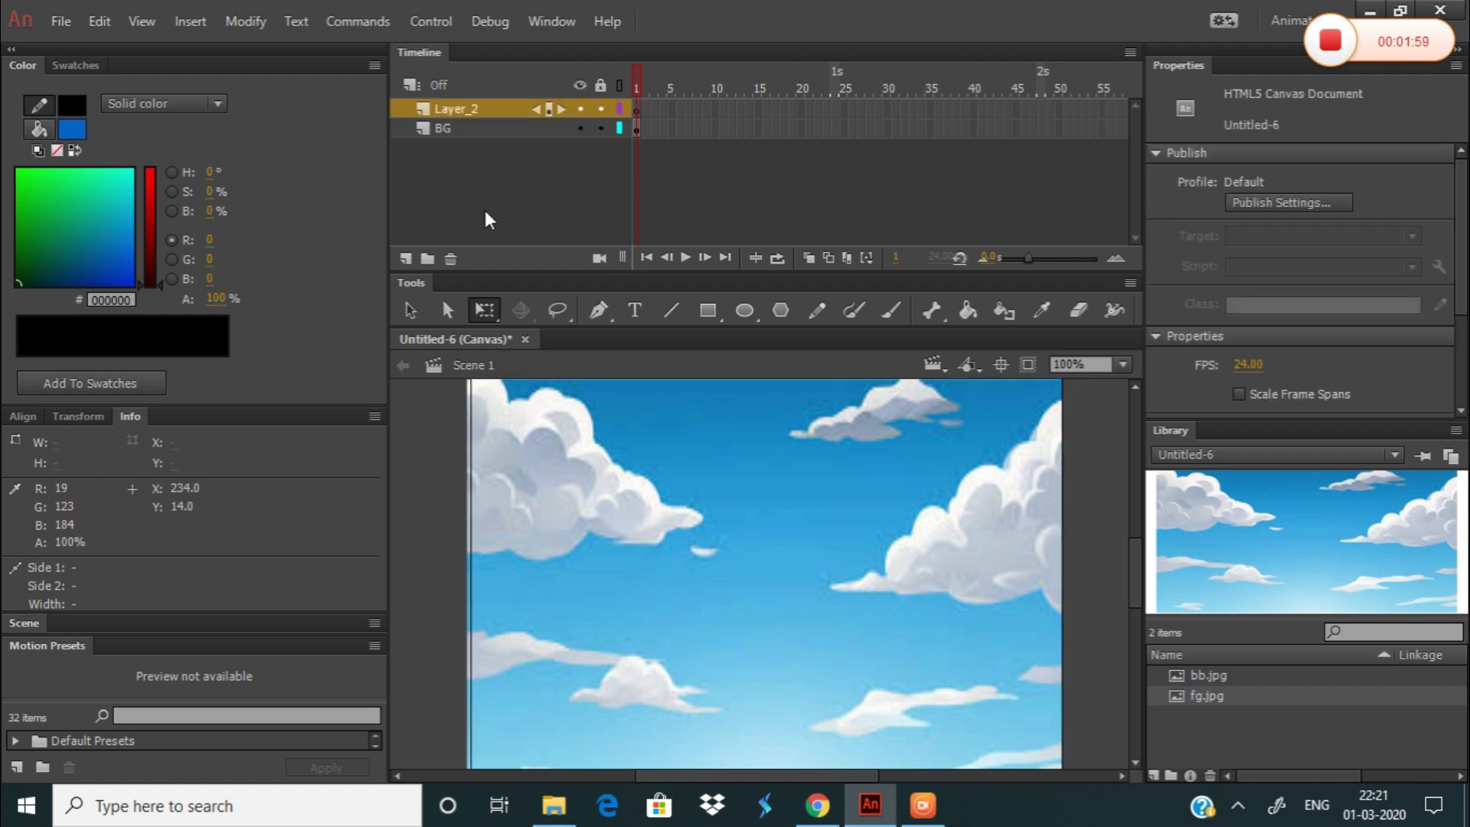
key("ctrl+z")
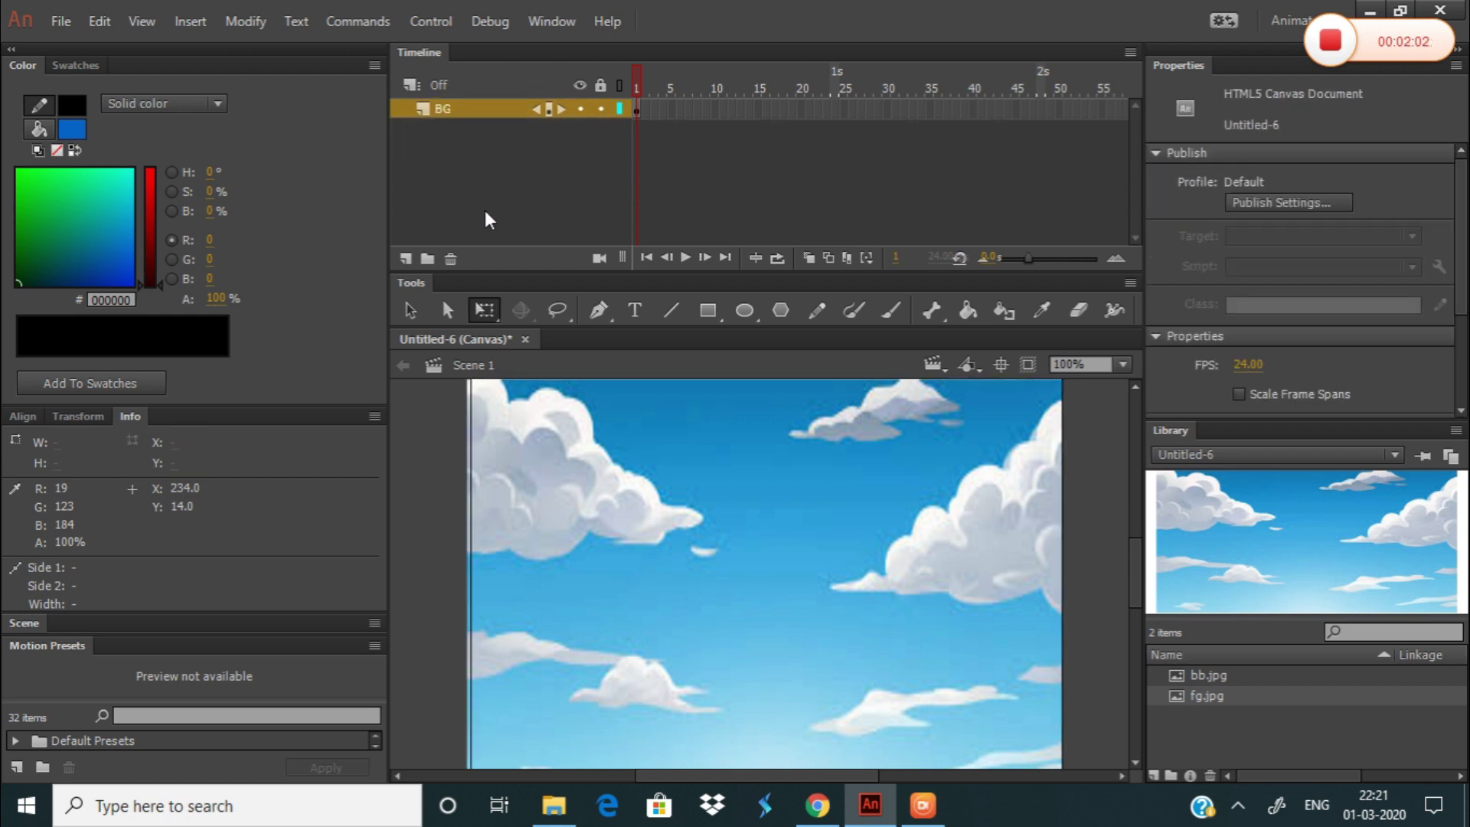
Extend the BG layer to frame 48 and add a layer named plane above it, with its first frame current
right_click(1040, 111)
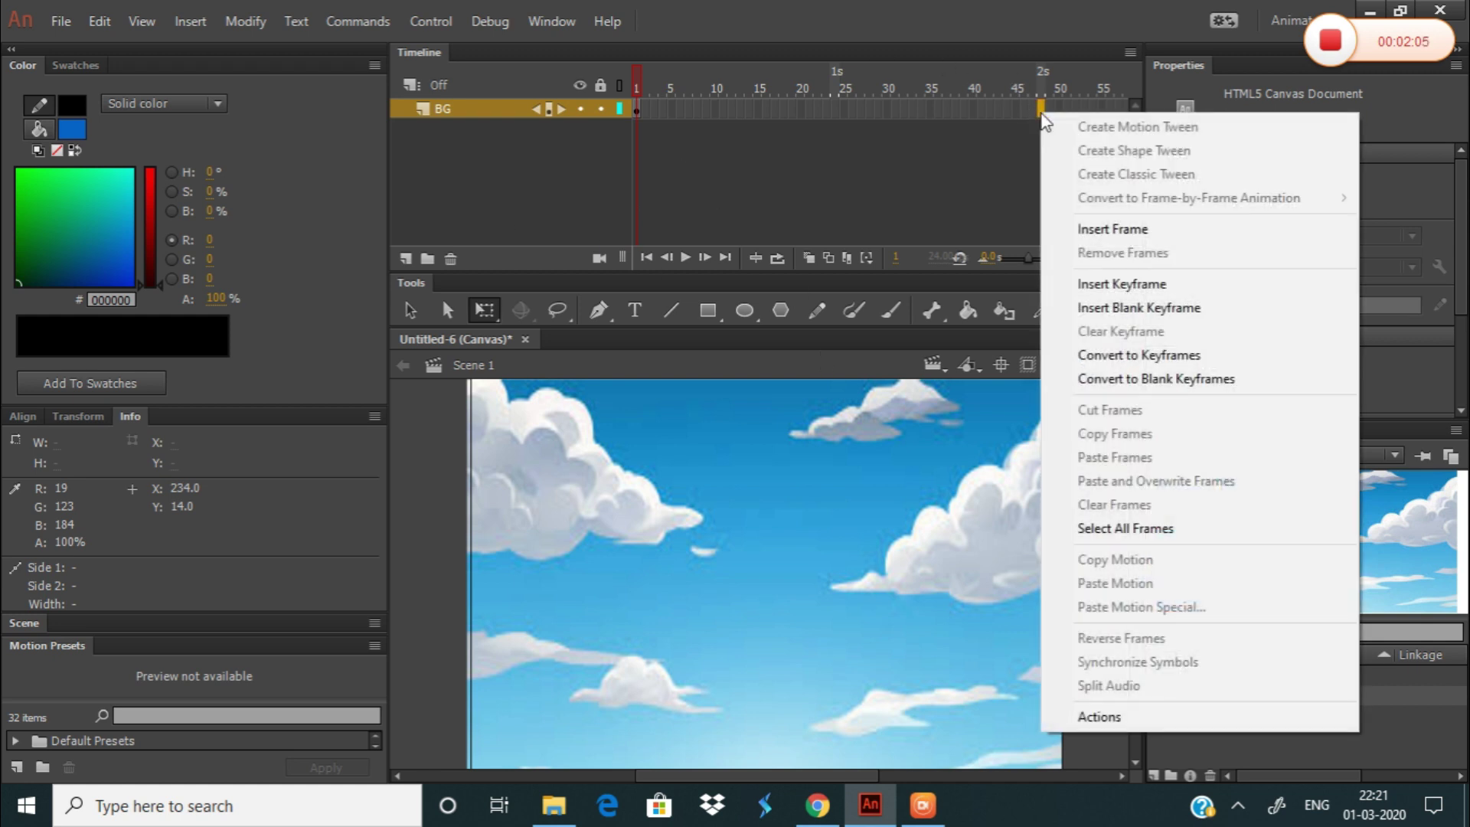
left_click(1117, 233)
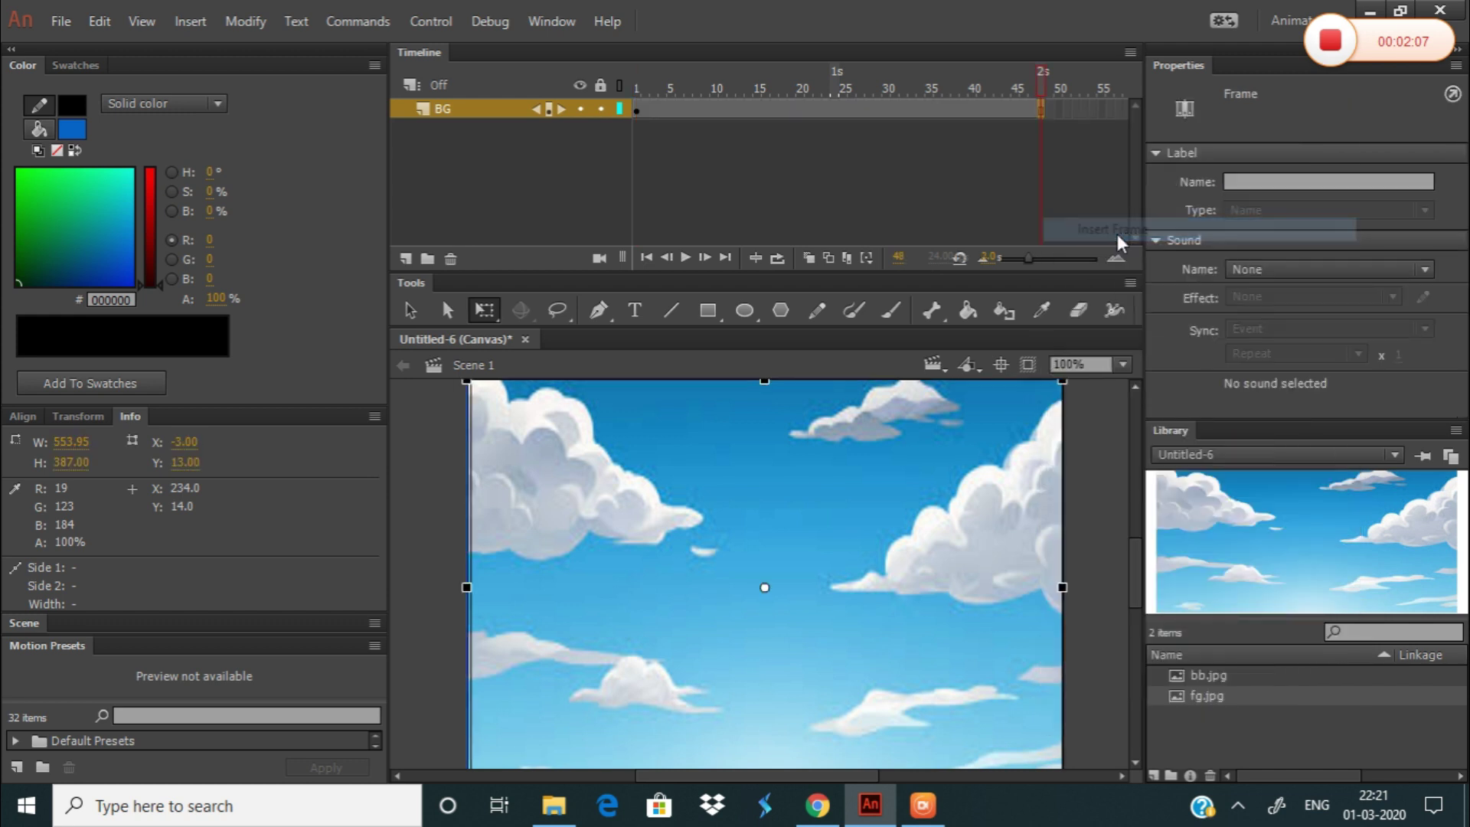
left_click(407, 259)
double_click(480, 108)
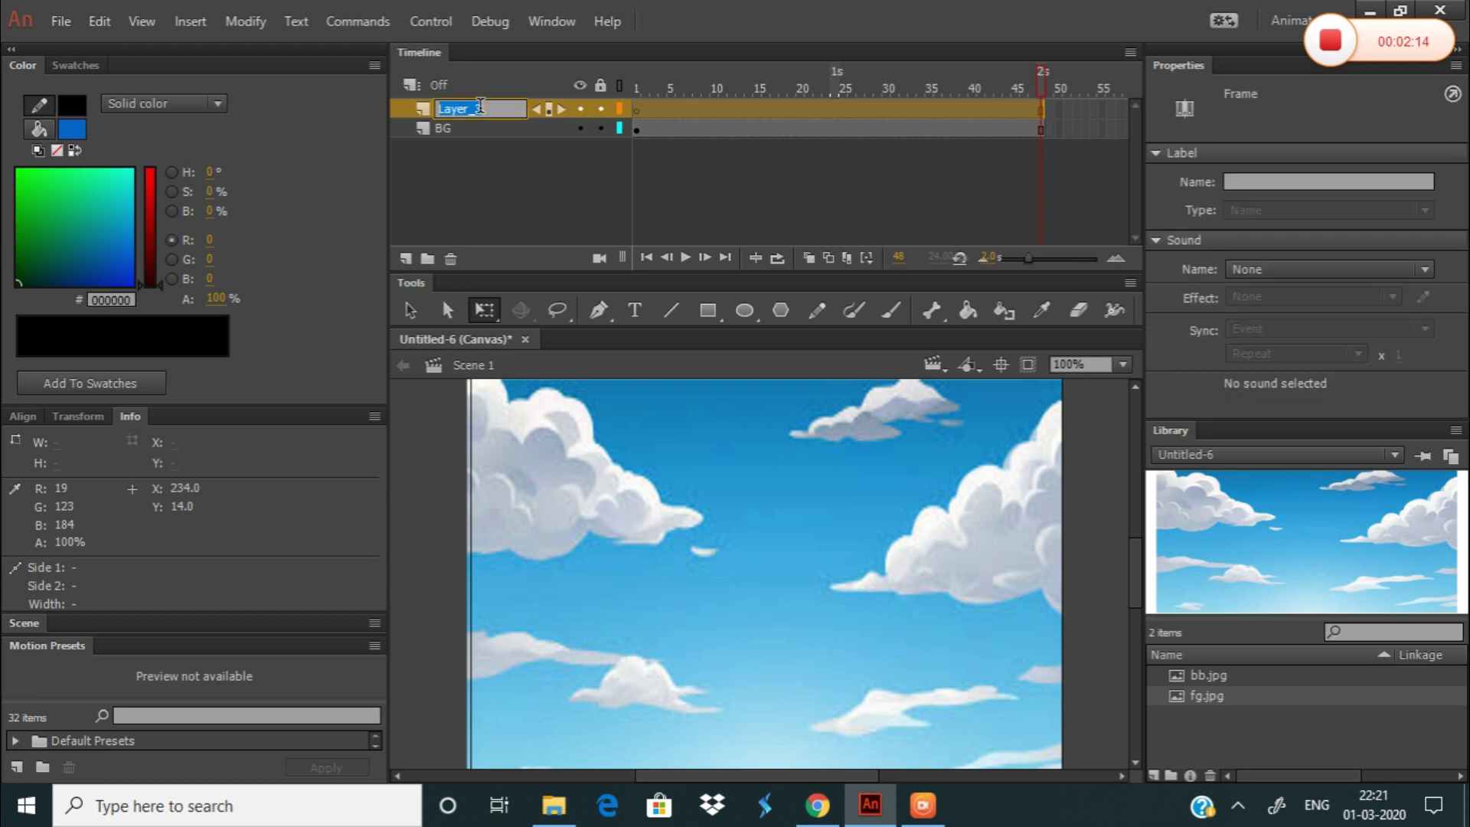
type("plane")
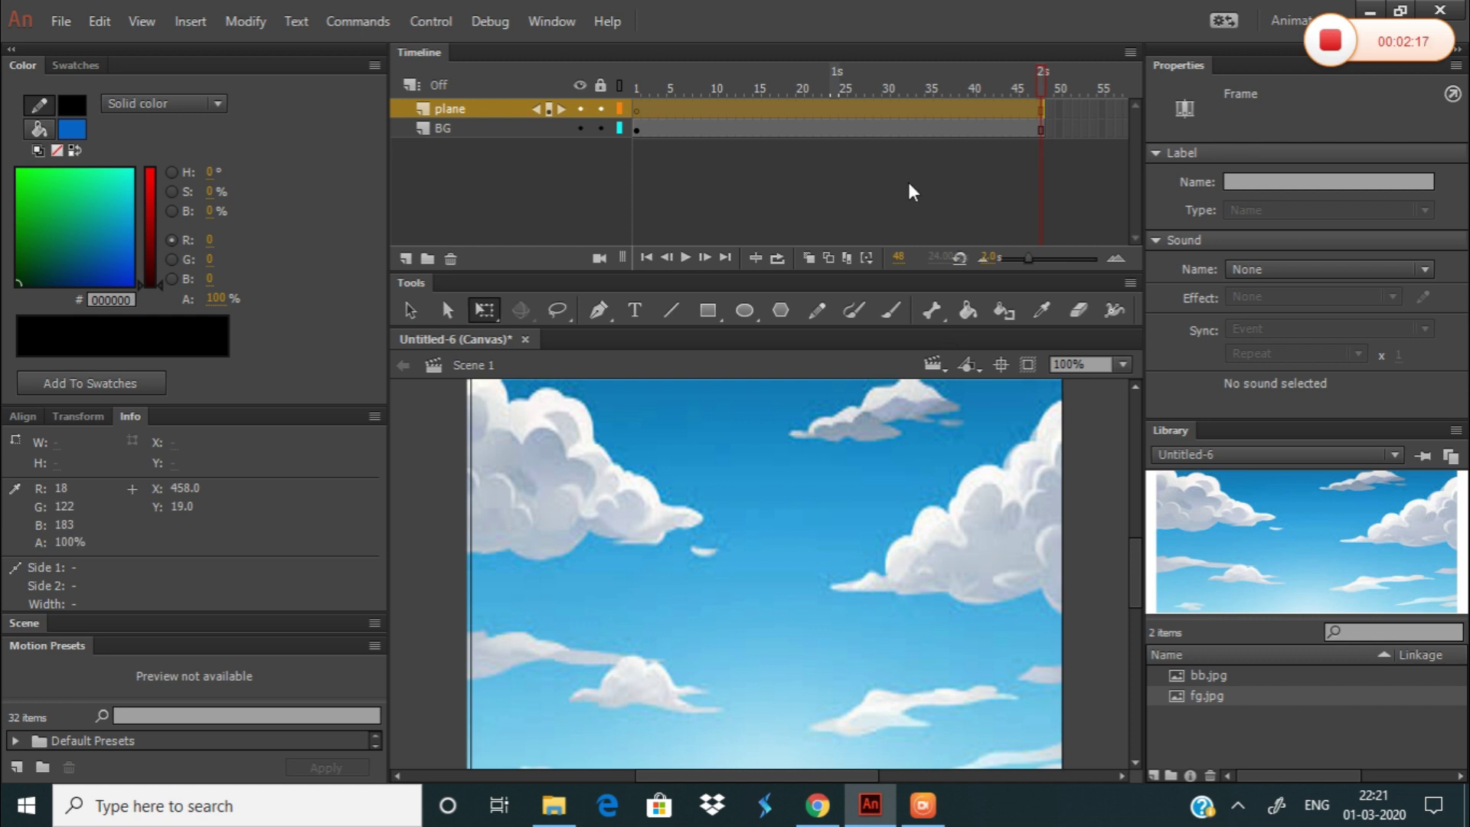
left_click(633, 109)
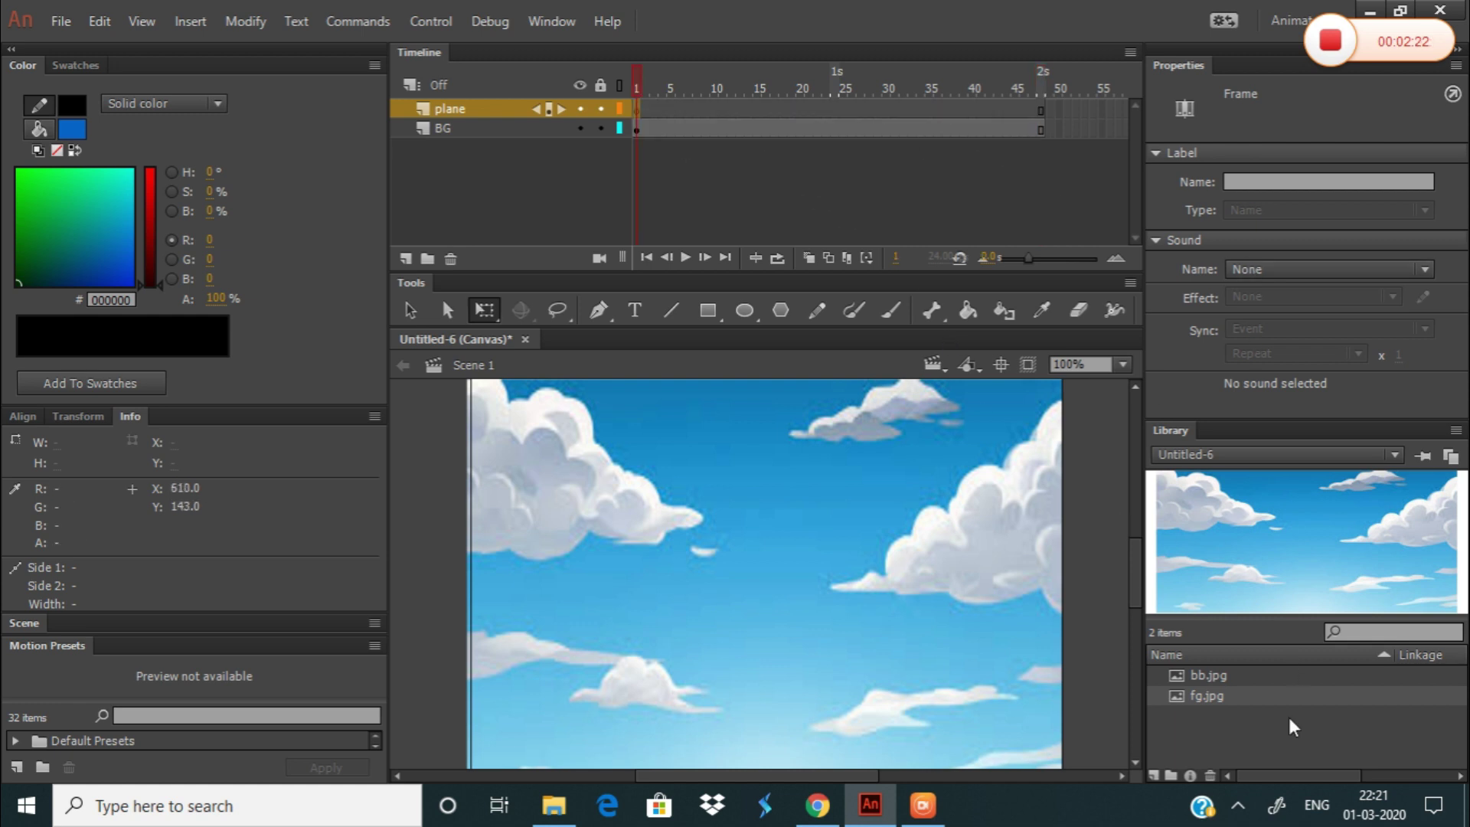
left_click_drag(1219, 680, 1262, 515)
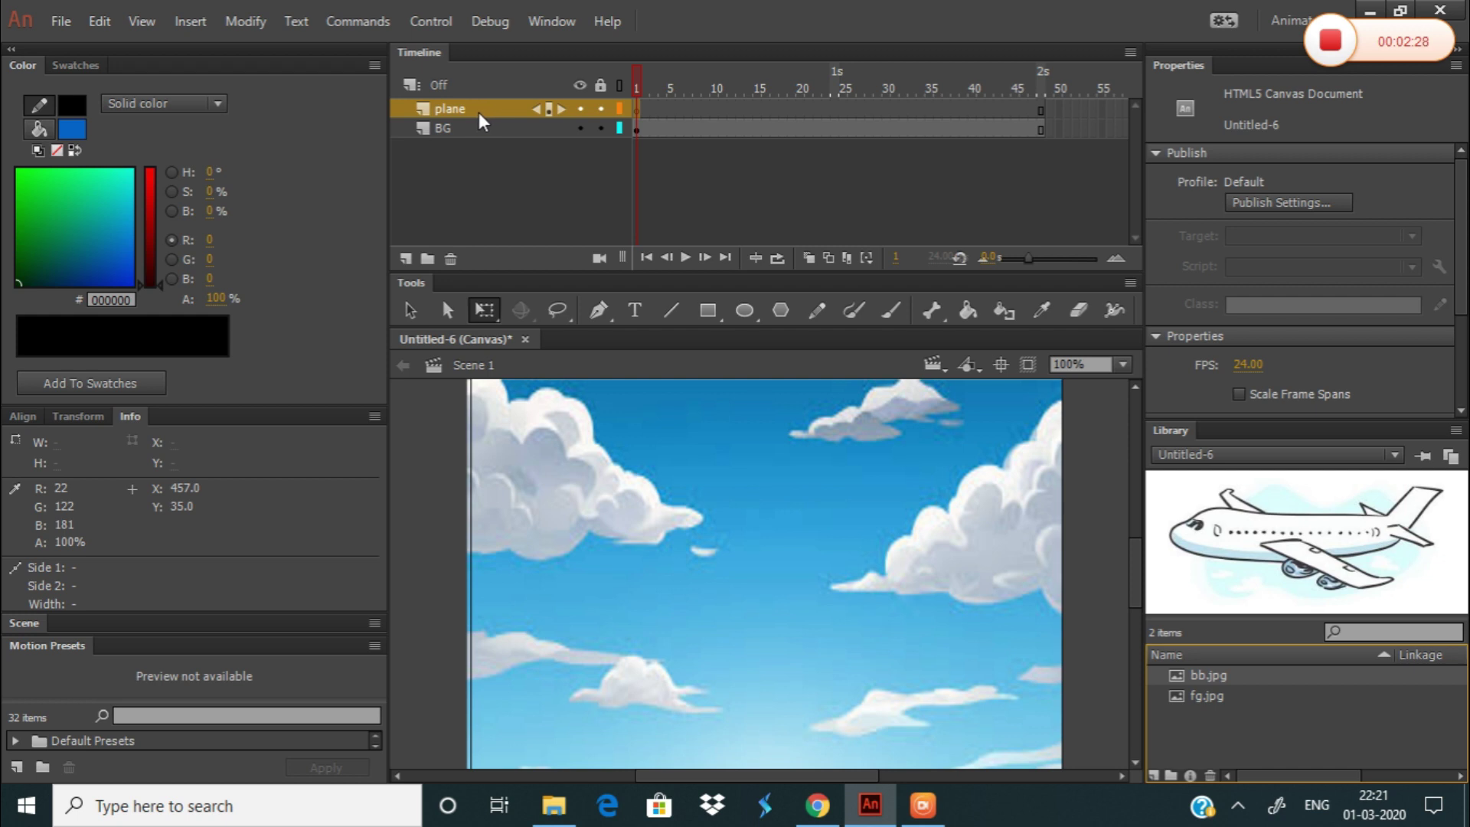
Add a layer directly above BG, set its type to Guide and rename it path
left_click(462, 128)
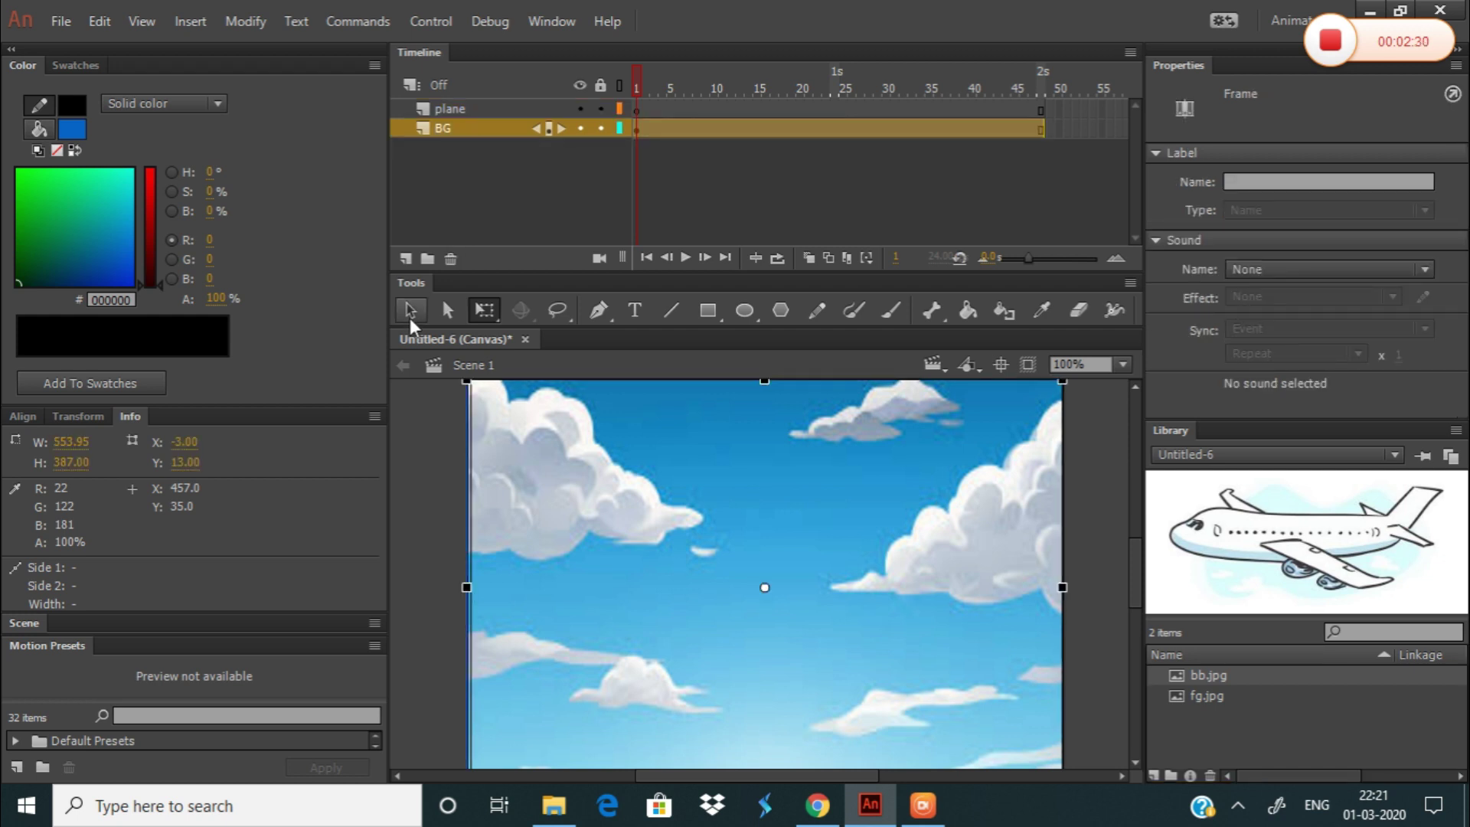
left_click(407, 260)
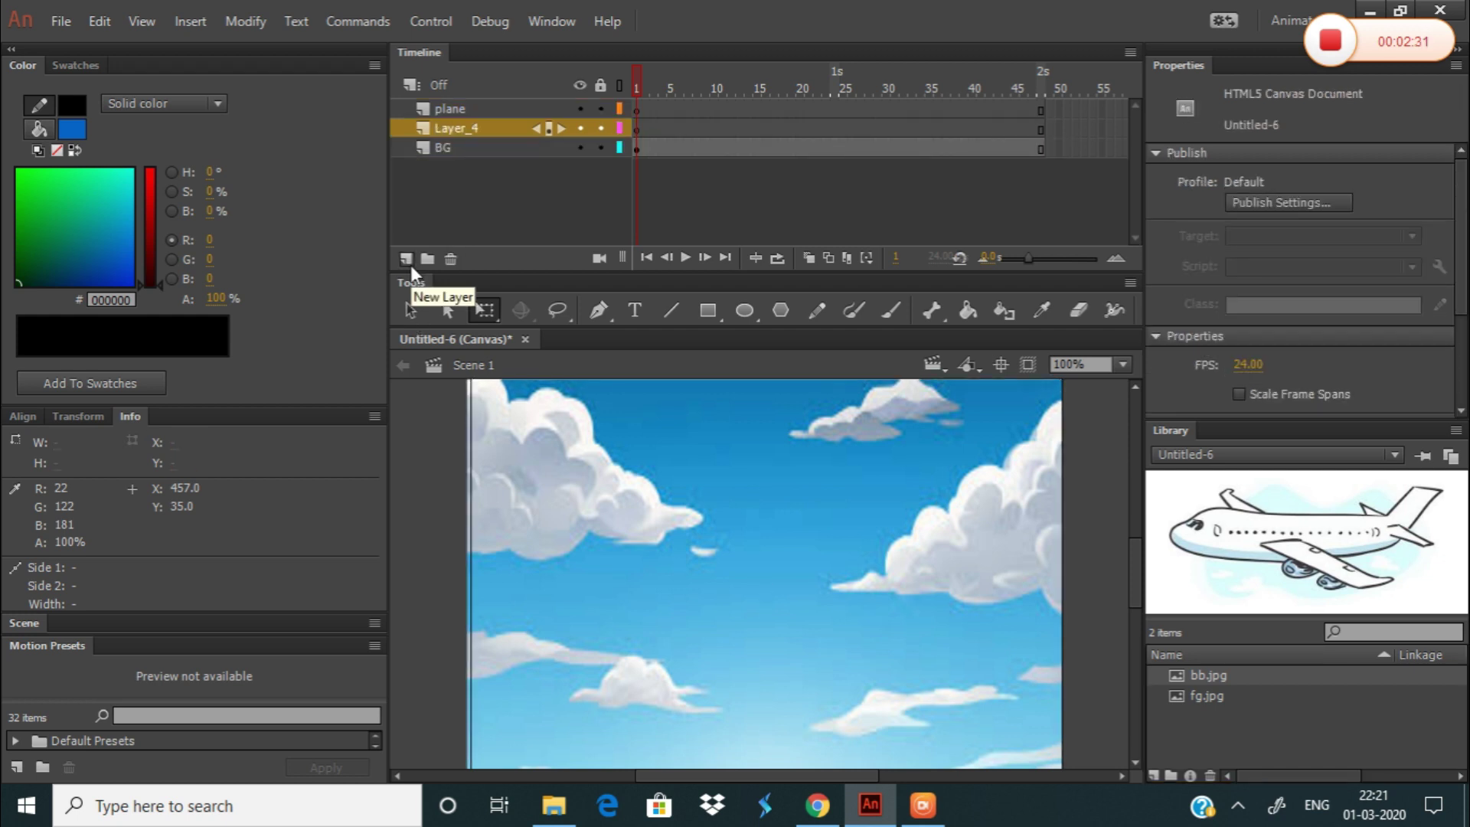
left_click(425, 130)
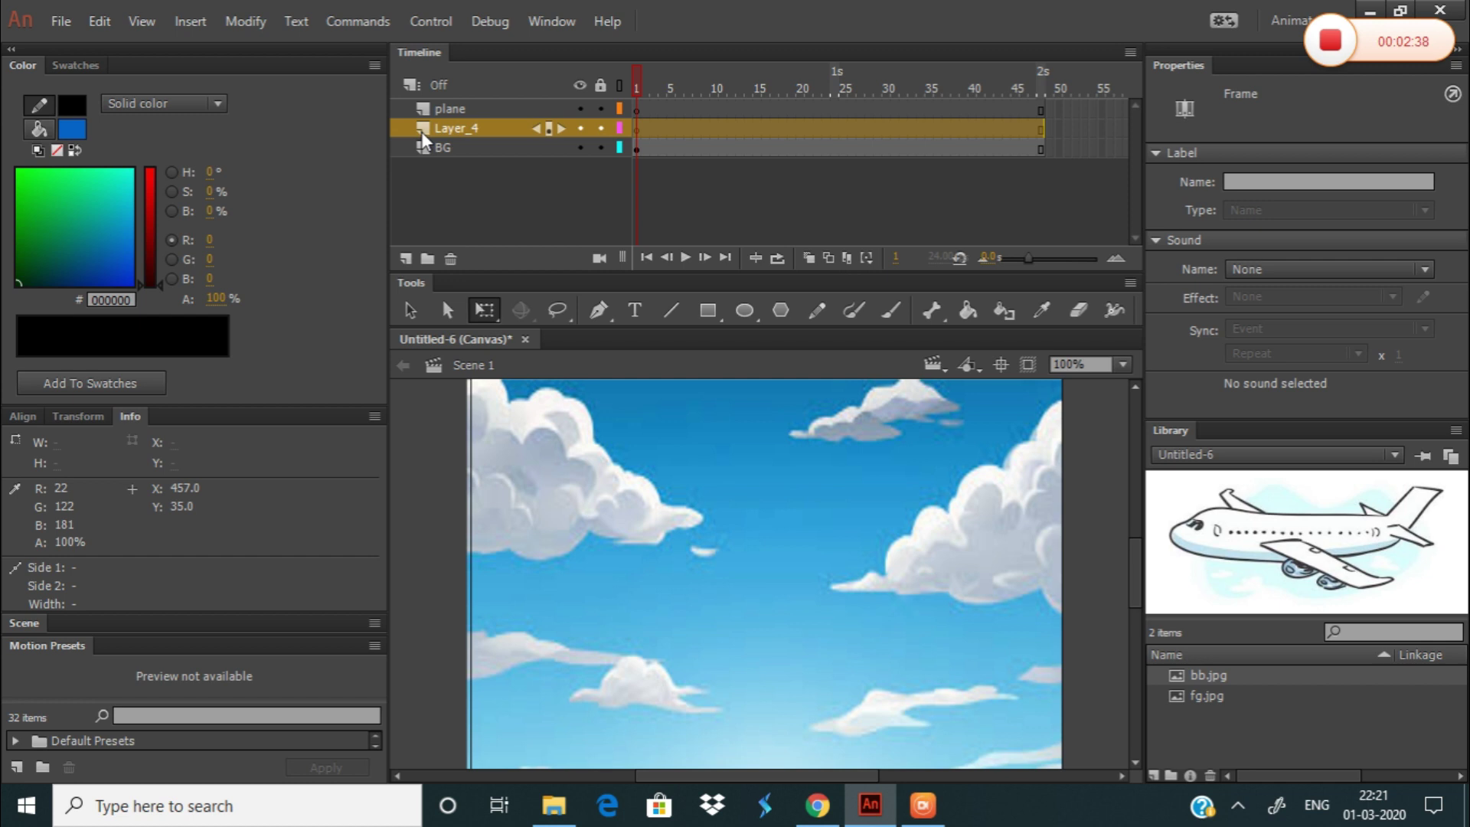
double_click(421, 131)
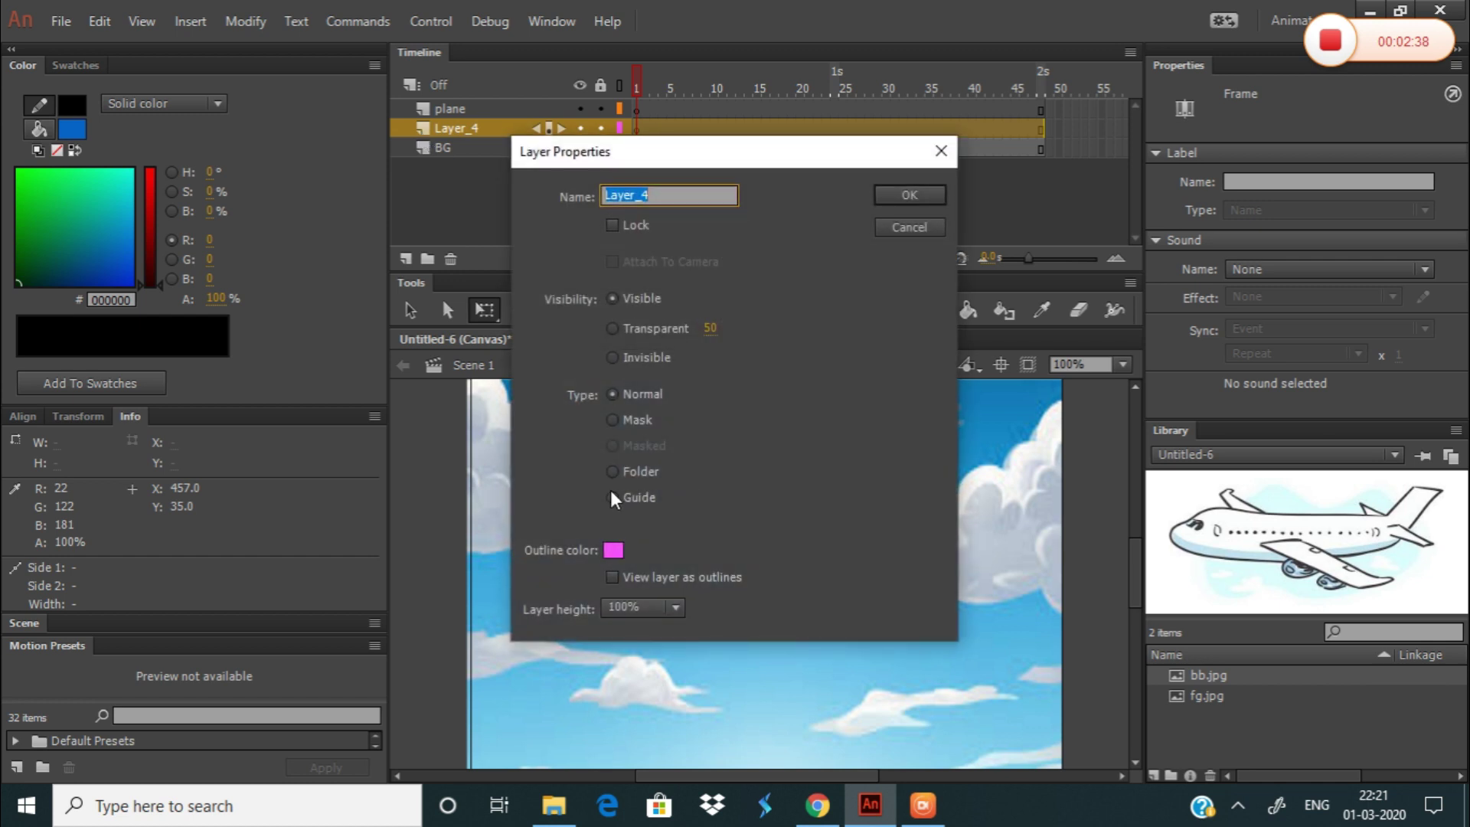
left_click(613, 499)
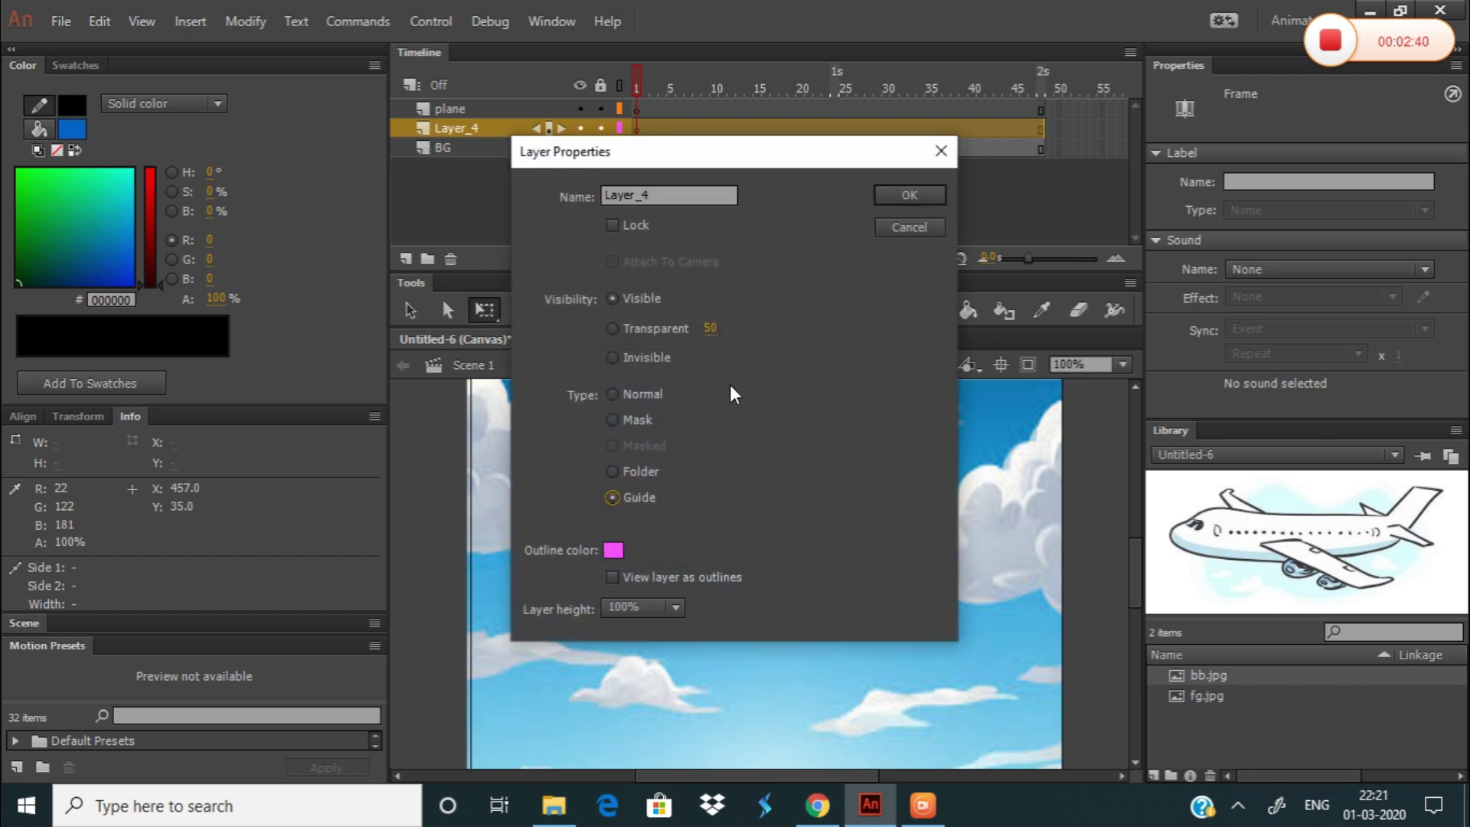
left_click(909, 196)
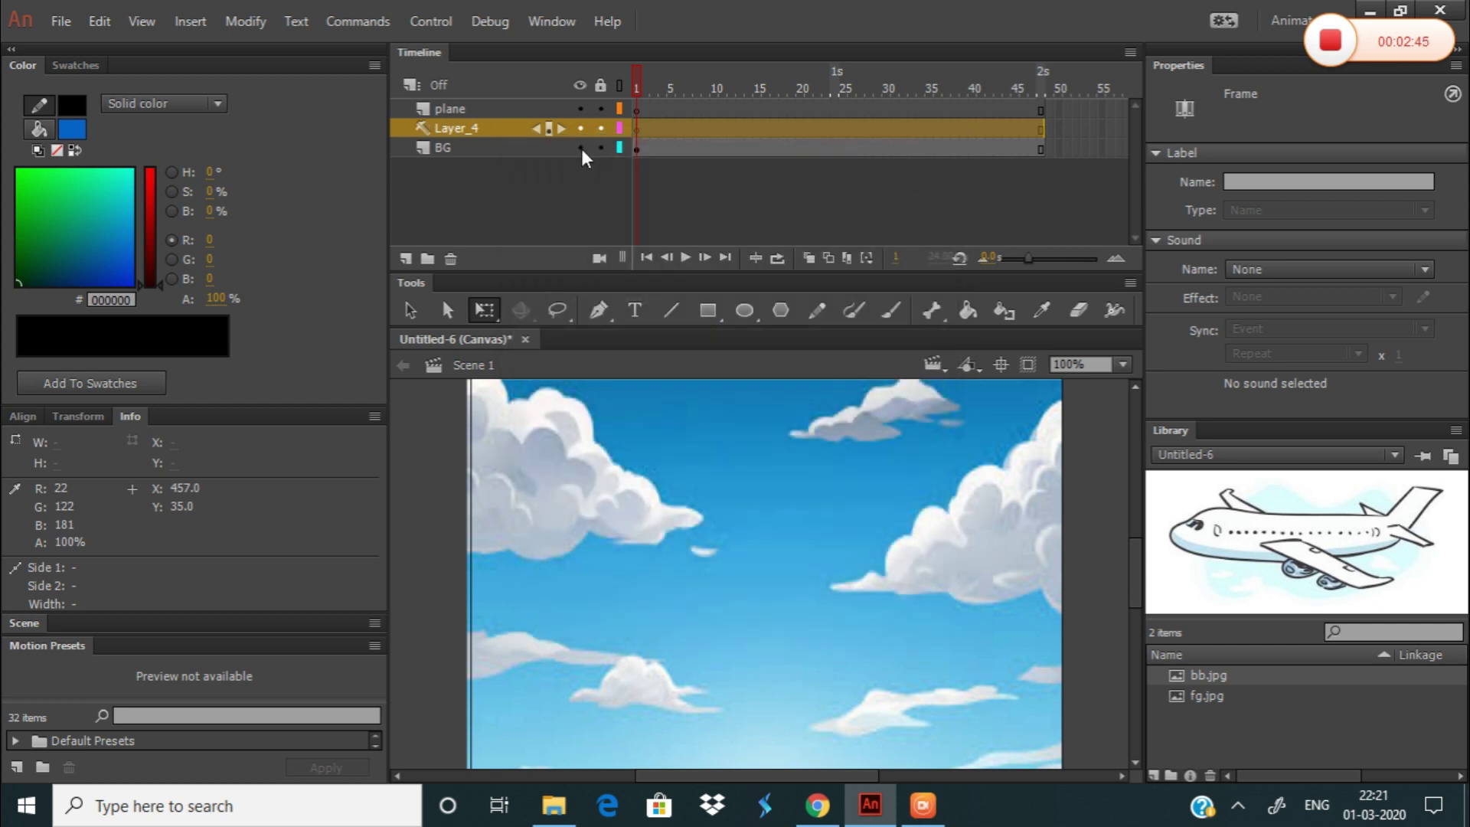
double_click(480, 127)
type("path")
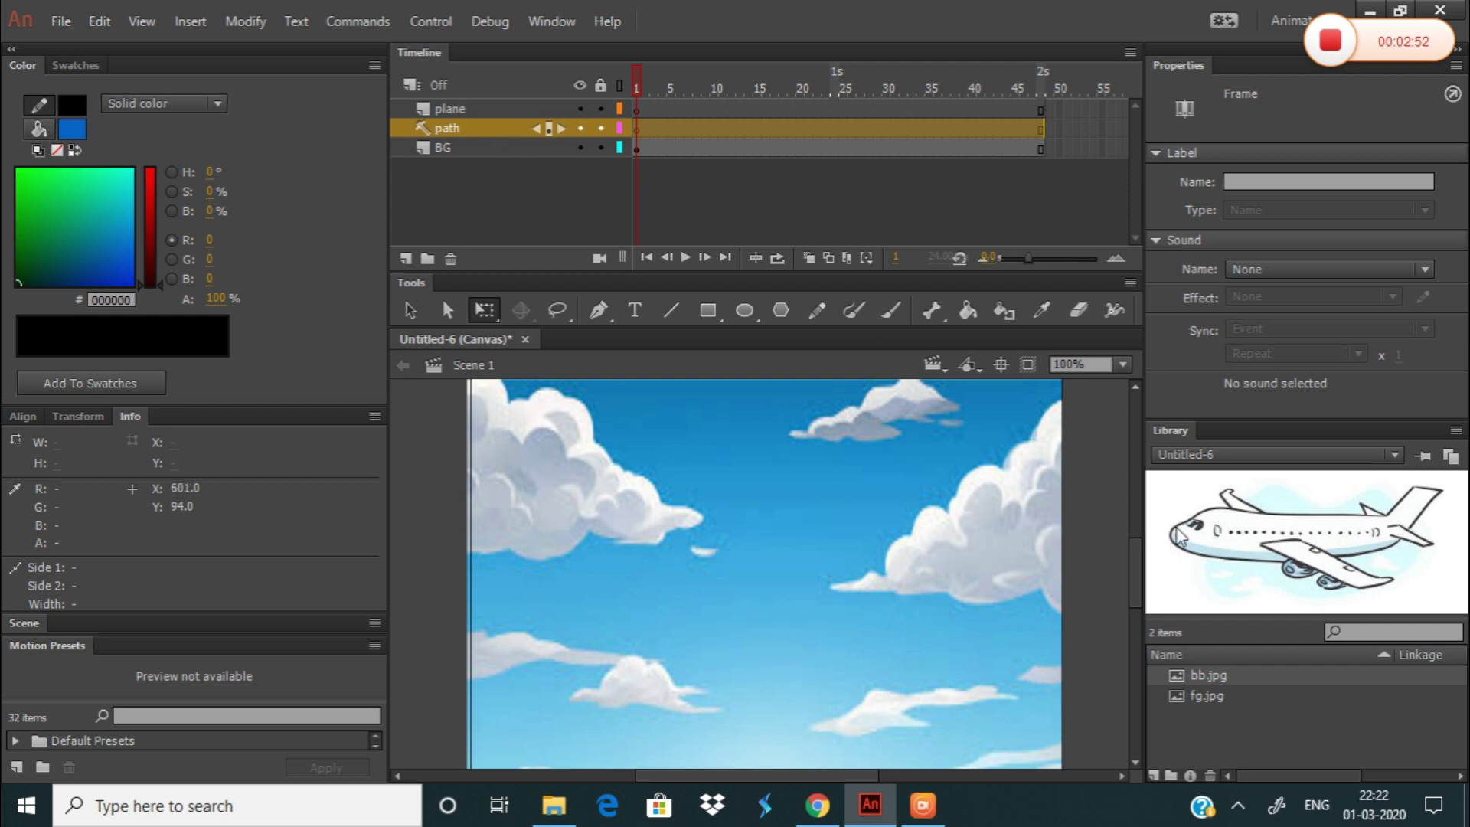
Draw a wavy flight path across the sky on the path layer with the Paint Brush tool, from right to left
left_click(862, 312)
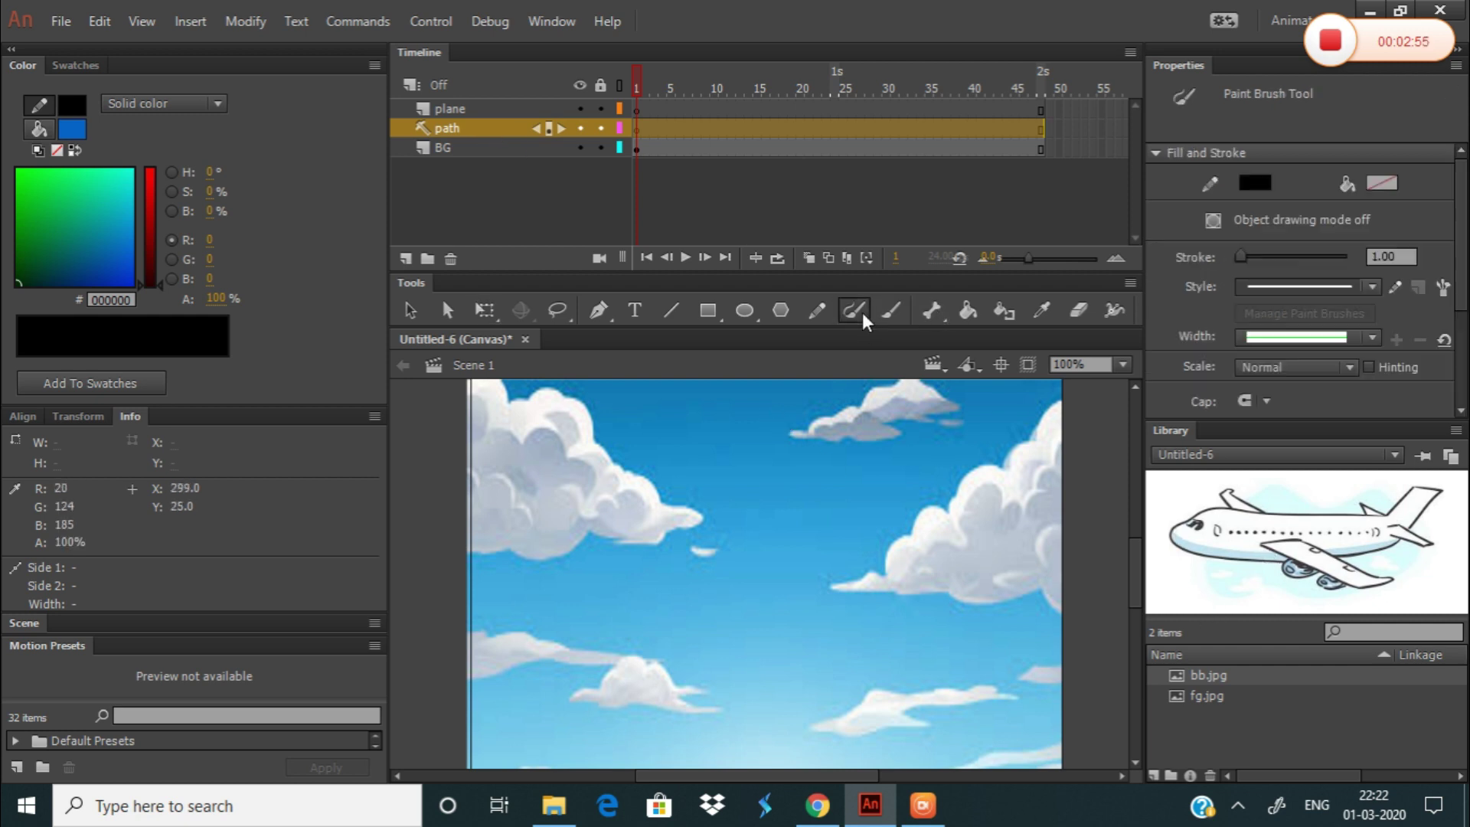
mouse_move(1032, 512)
left_mouse_down()
mouse_move(1024, 480)
mouse_move(972, 478)
mouse_move(954, 524)
mouse_move(862, 622)
mouse_move(758, 516)
mouse_move(650, 599)
mouse_move(650, 655)
mouse_move(606, 627)
mouse_move(586, 540)
mouse_move(480, 476)
left_mouse_up()
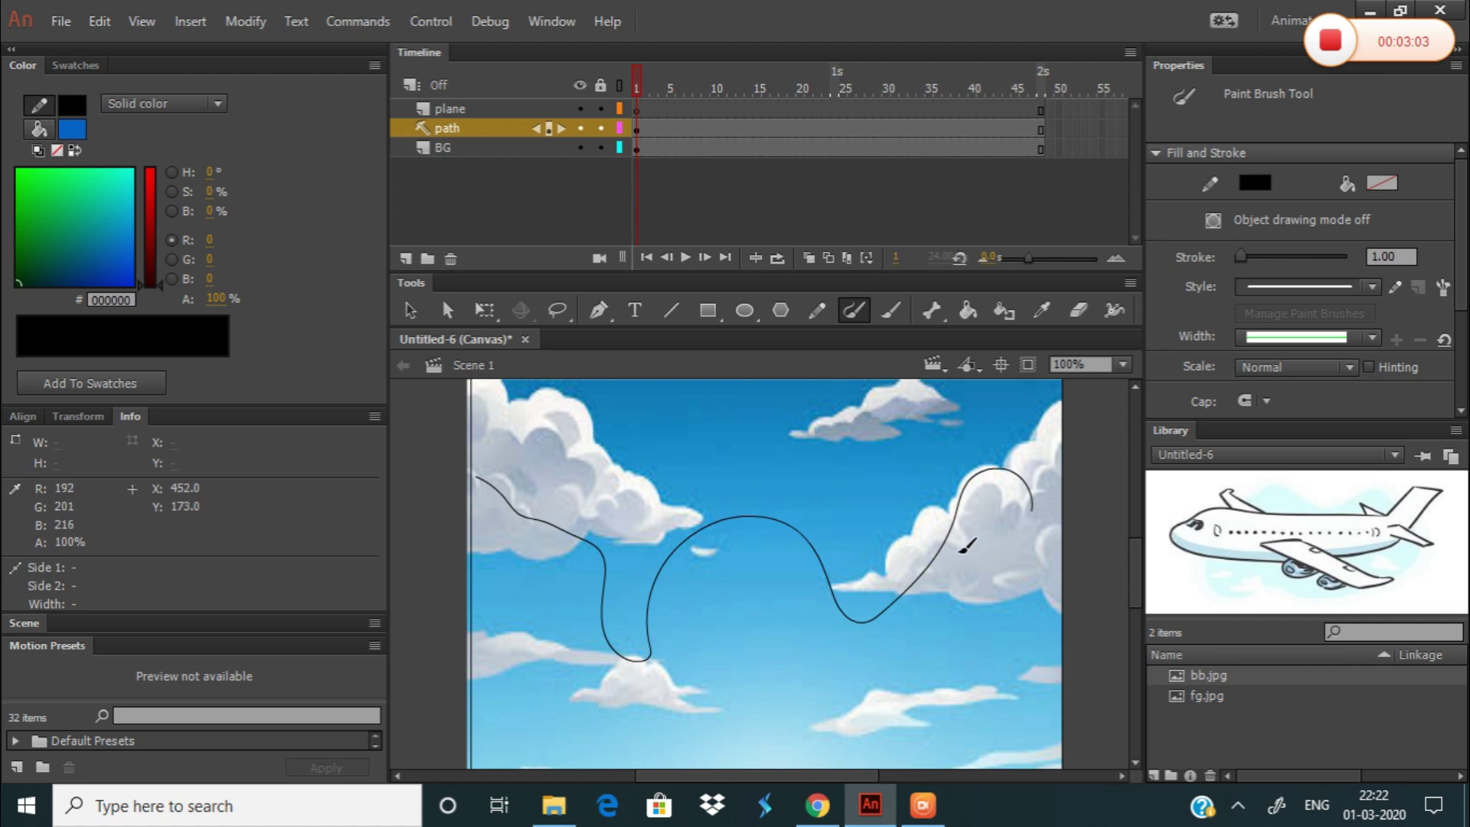
Place the airplane bitmap on the plane layer and shrink it with Free Transform to about 191 × 122 px
left_click(481, 110)
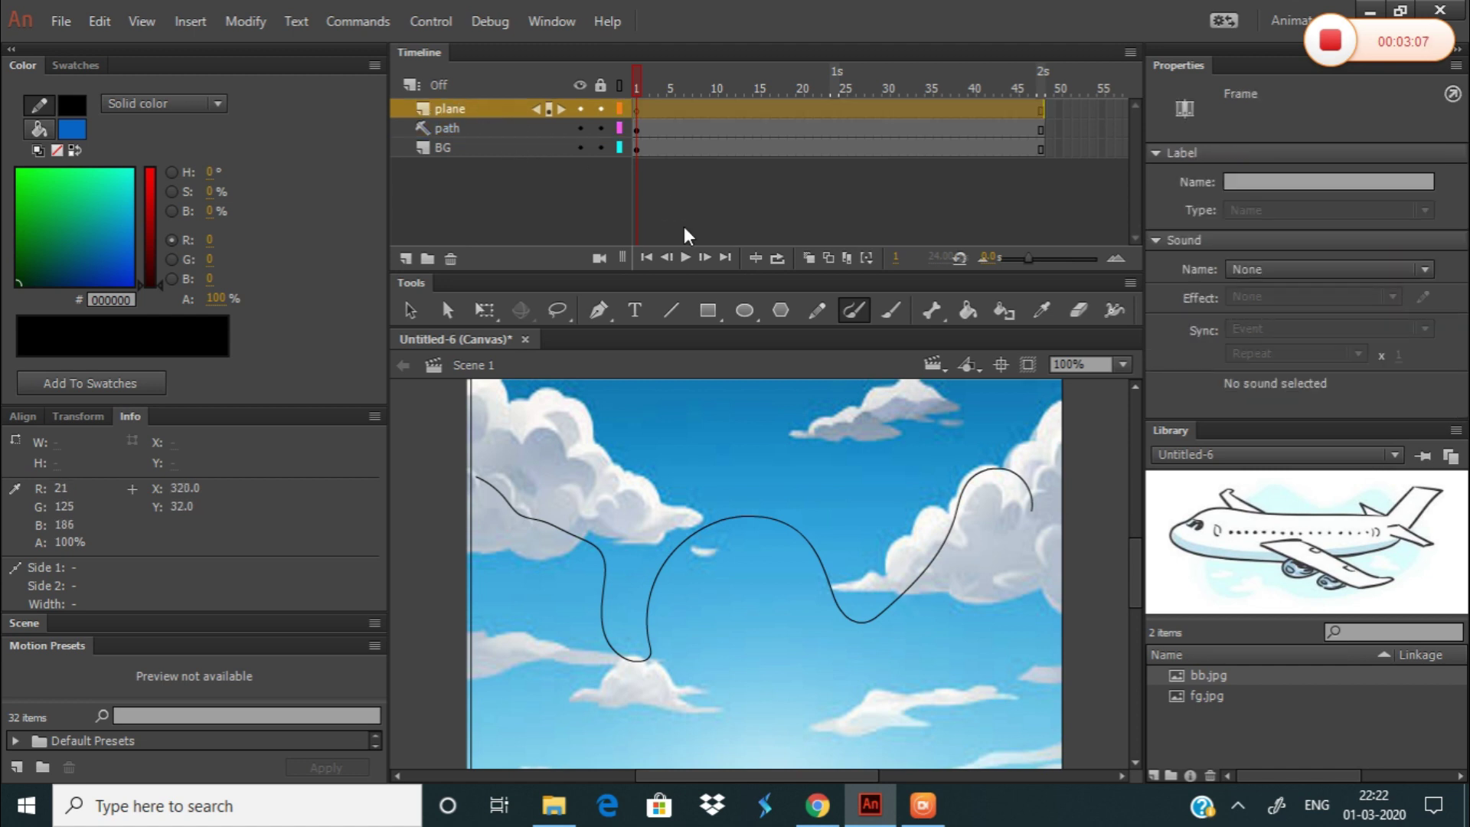
left_click_drag(1279, 542, 960, 500)
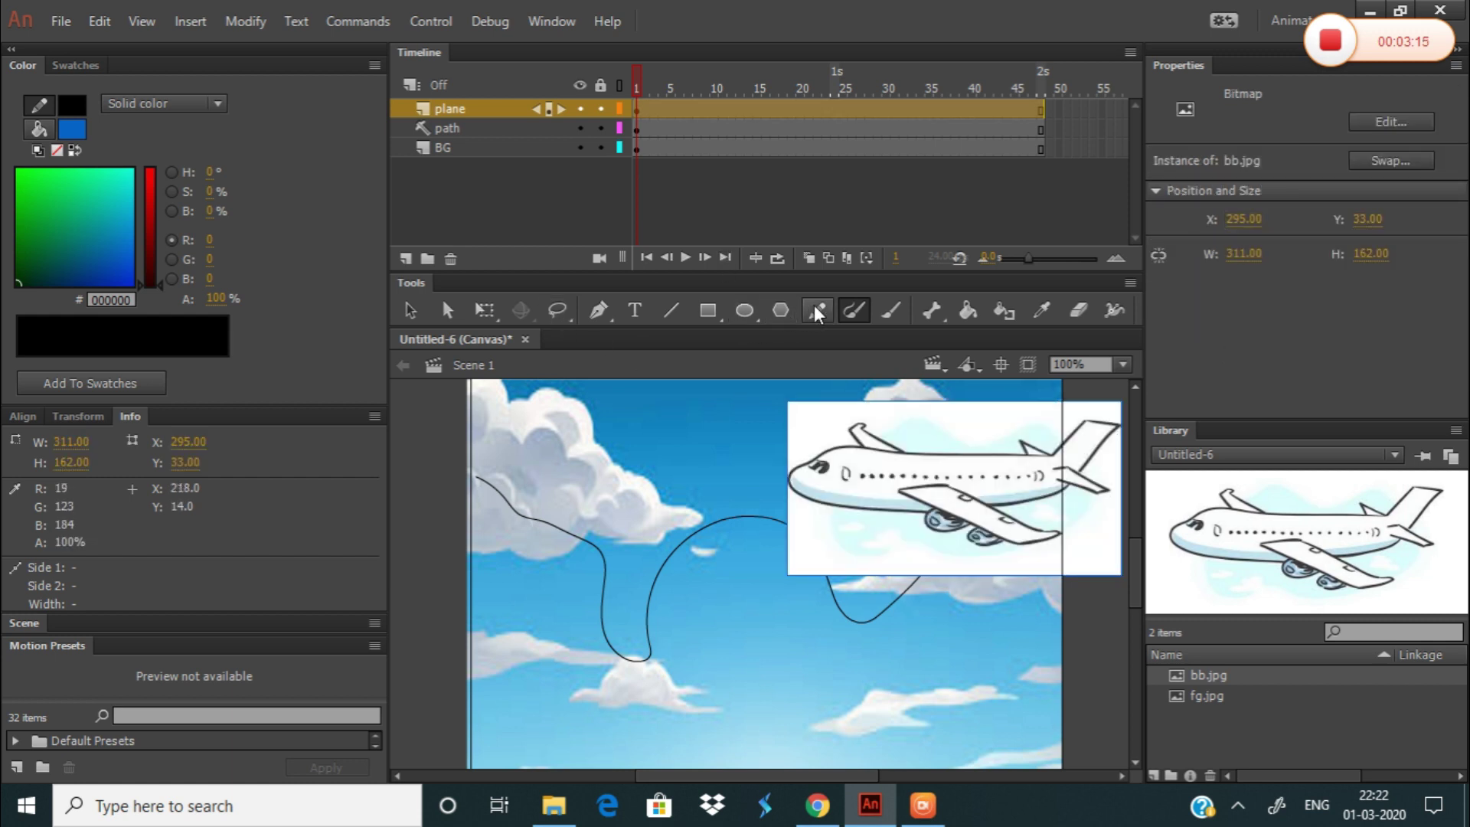
left_click(482, 310)
left_click_drag(787, 399, 851, 422)
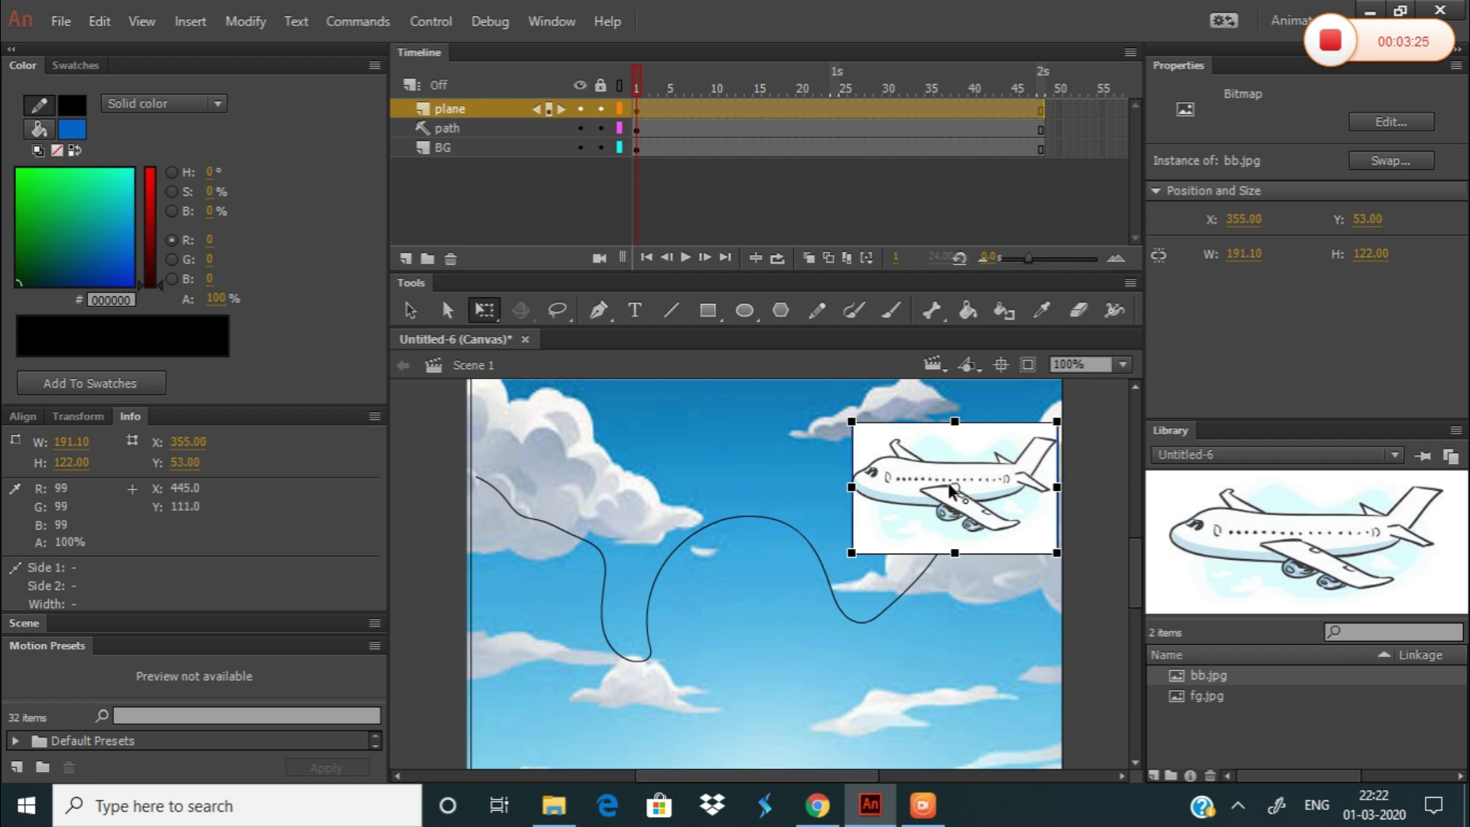
Shift the airplane's transformation point toward its lower left and move the airplane onto the path's right end, at about X 471, Y 40
left_click_drag(955, 490, 906, 526)
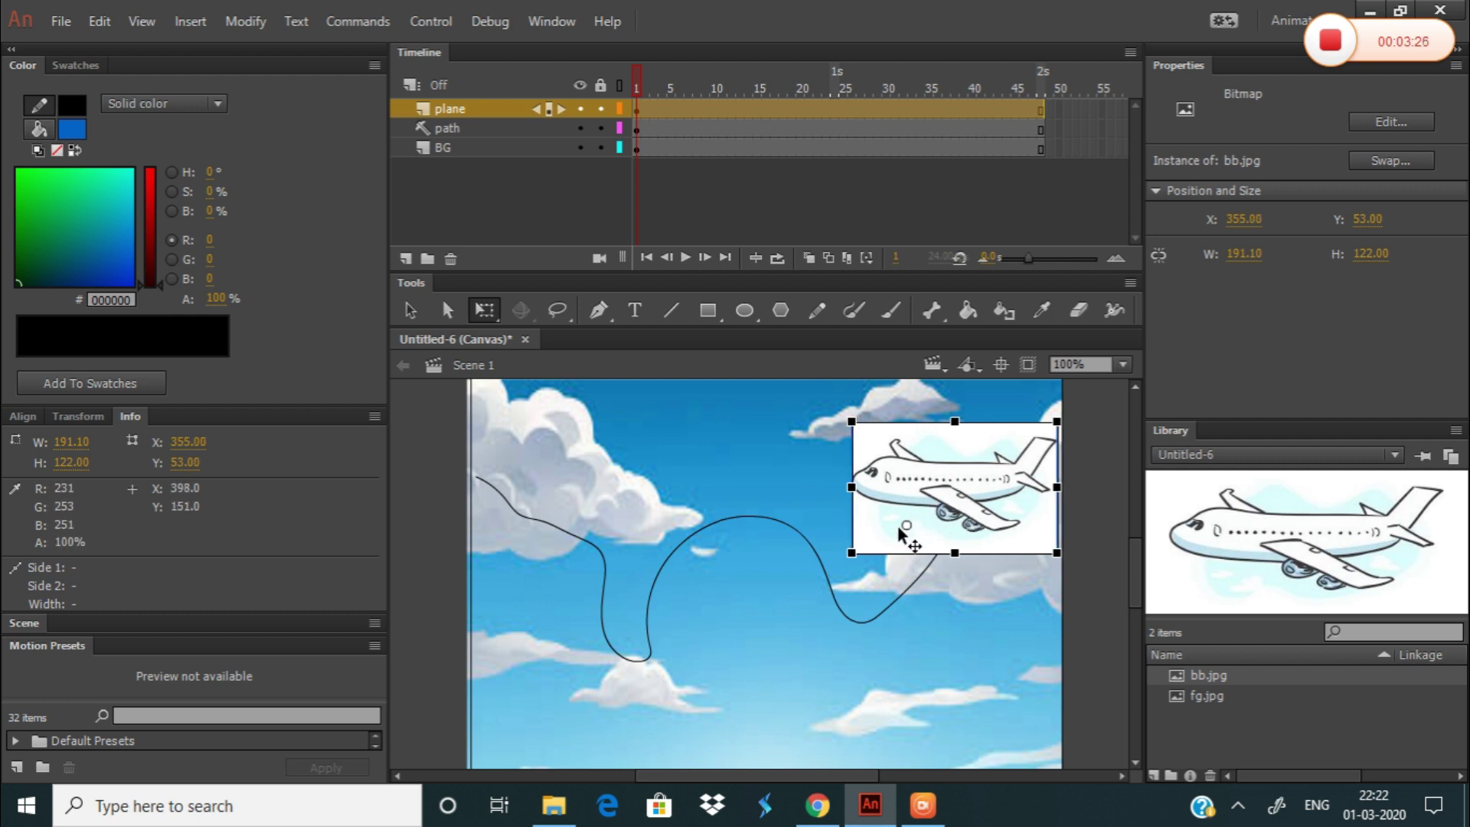
left_click(403, 317)
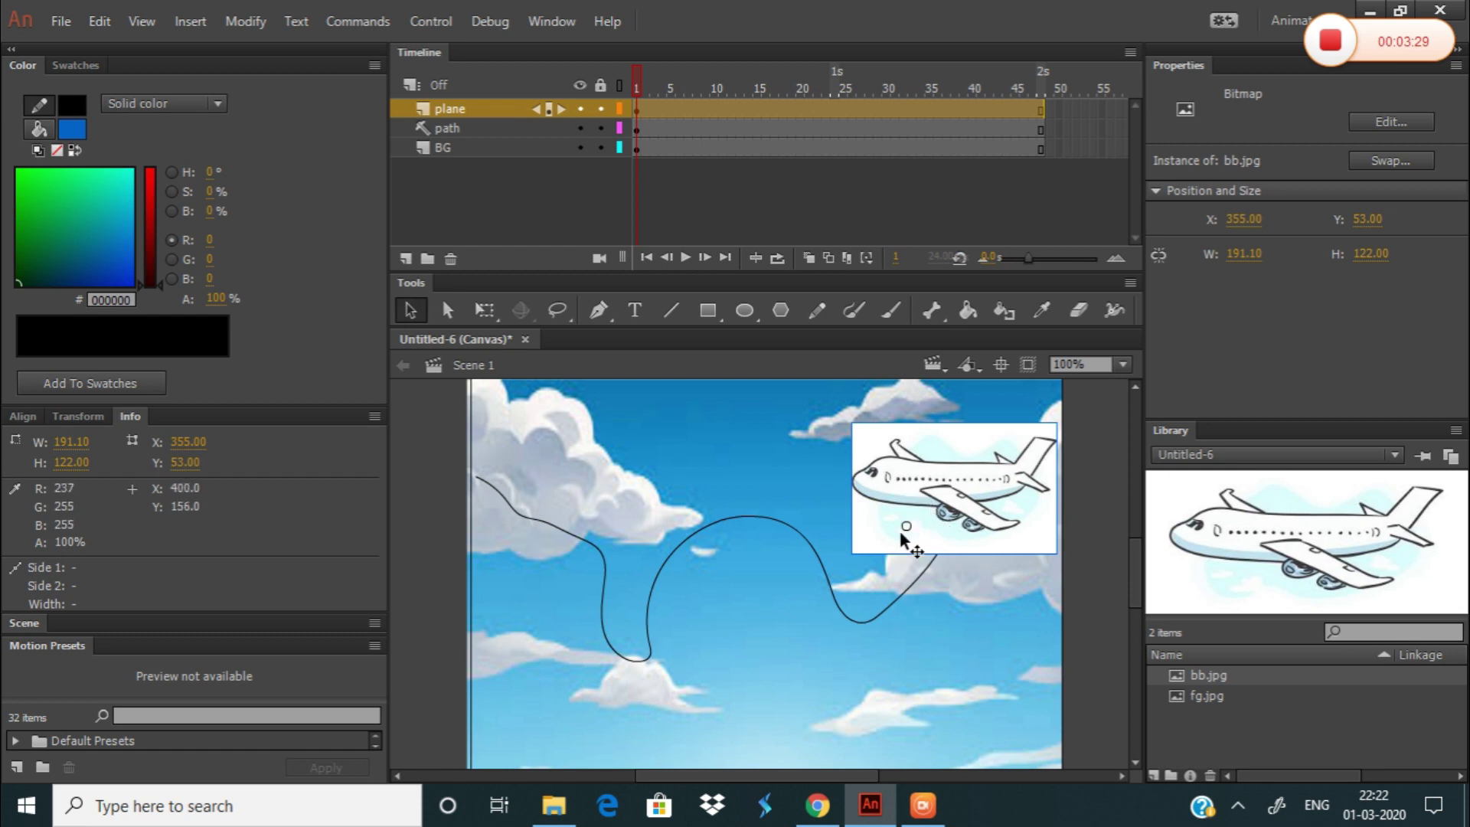
left_click_drag(912, 532, 1030, 513)
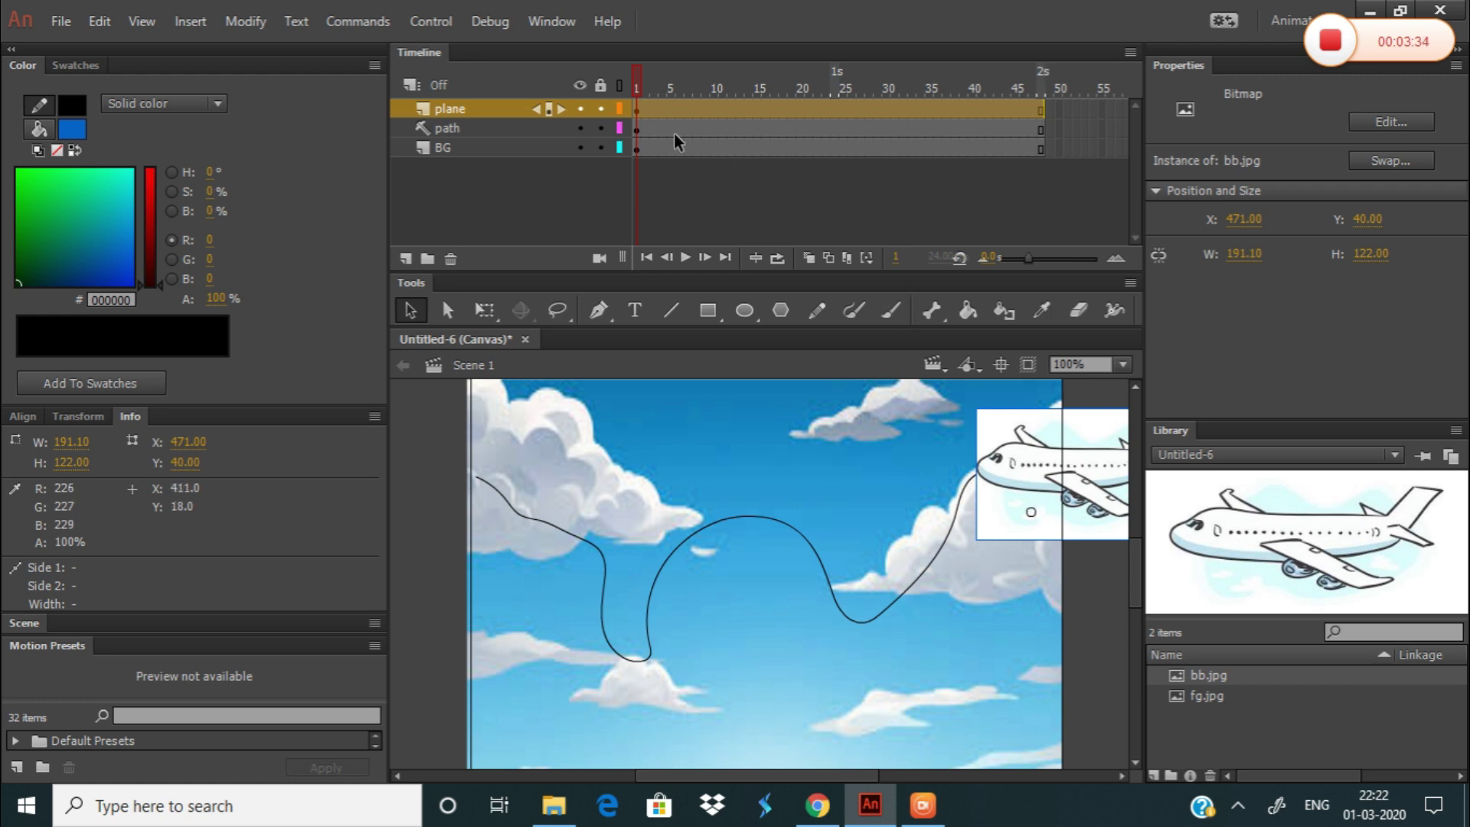
Create a motion tween on the plane layer, converting the airplane to a symbol, and move it to about X -25, Y 242 at frame 47
right_click(638, 109)
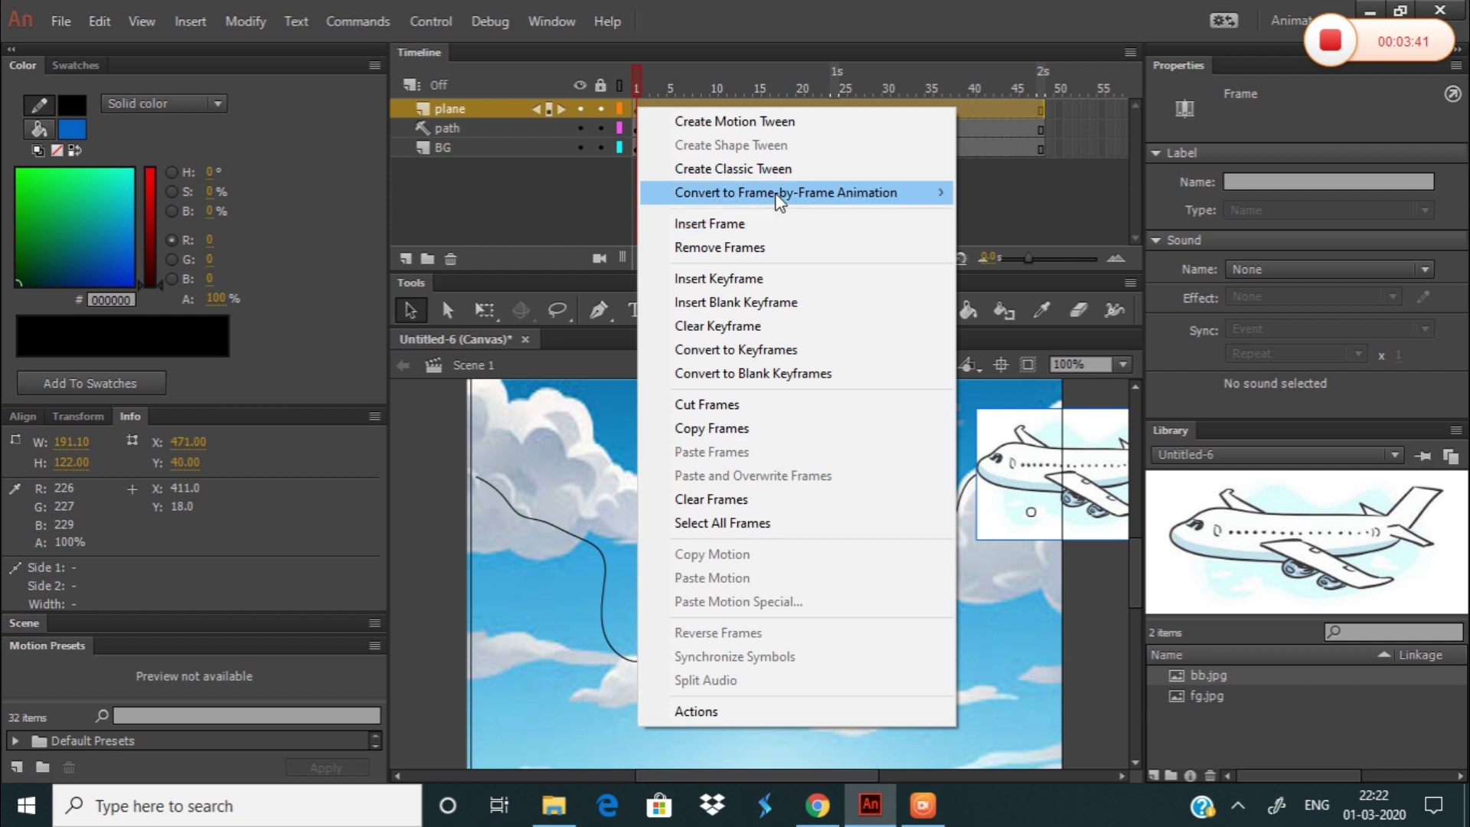
left_click(862, 121)
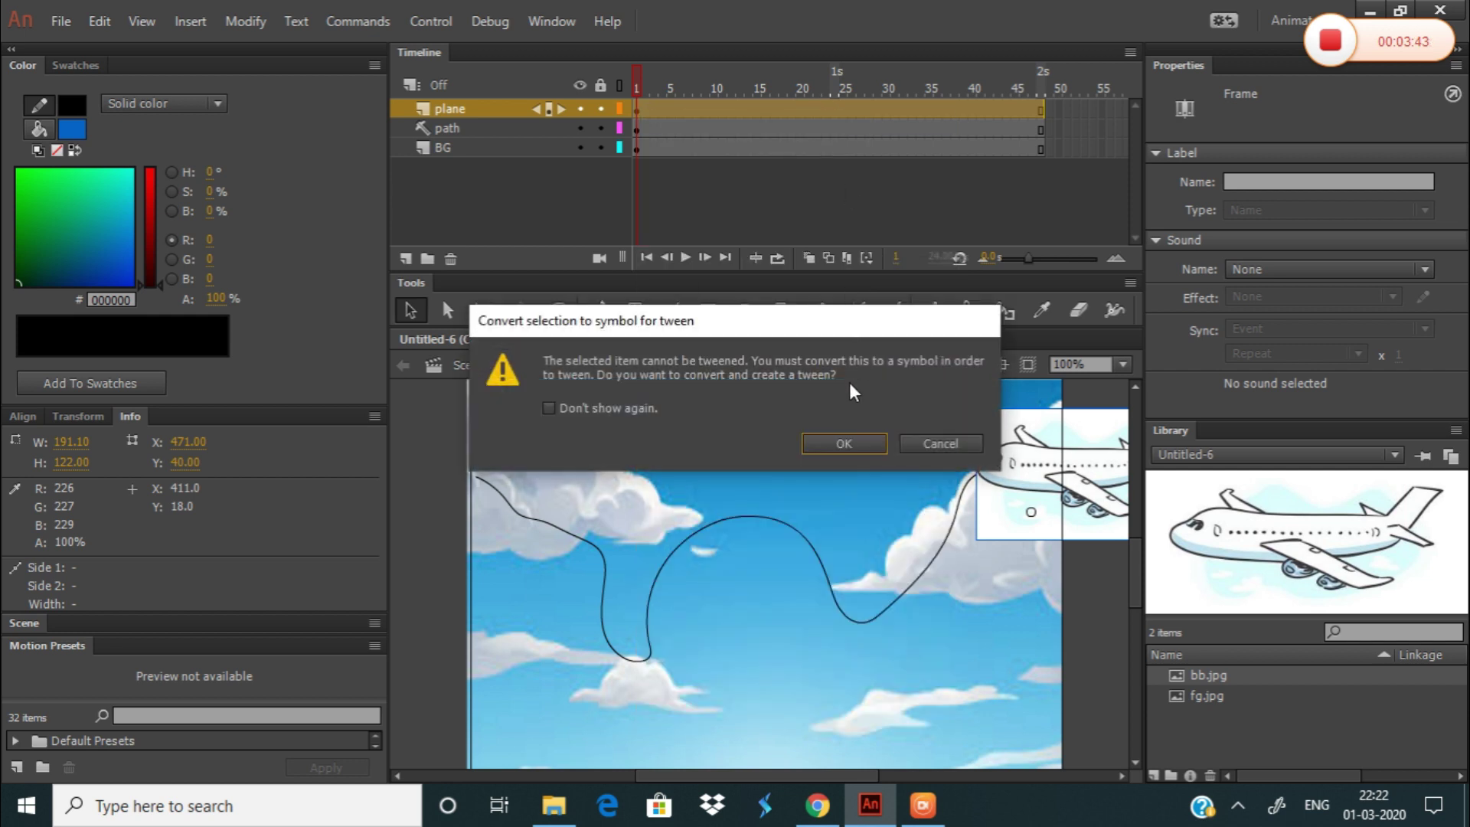
left_click(844, 443)
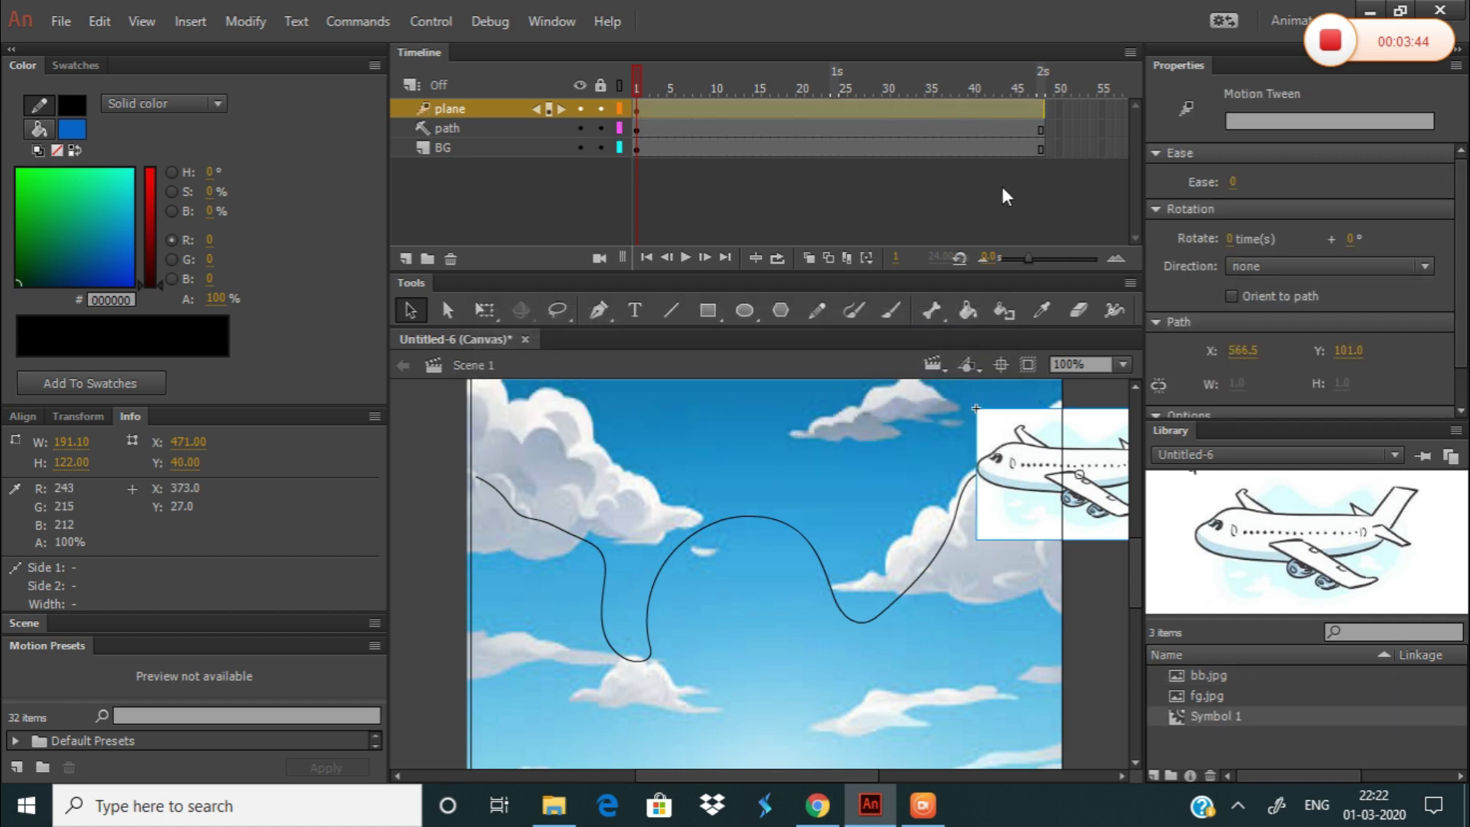
left_click(1031, 115)
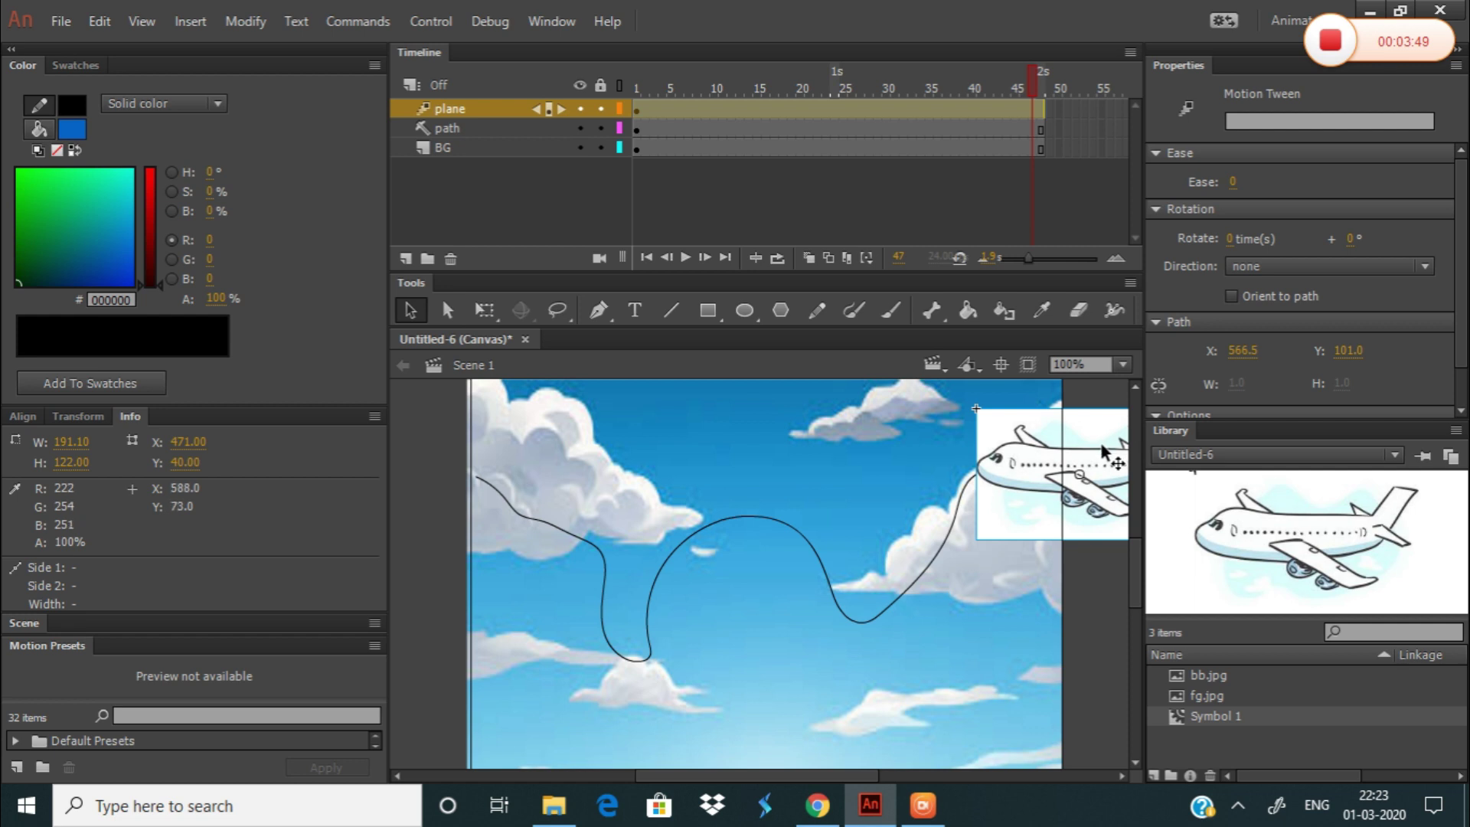
left_click_drag(1080, 480, 546, 698)
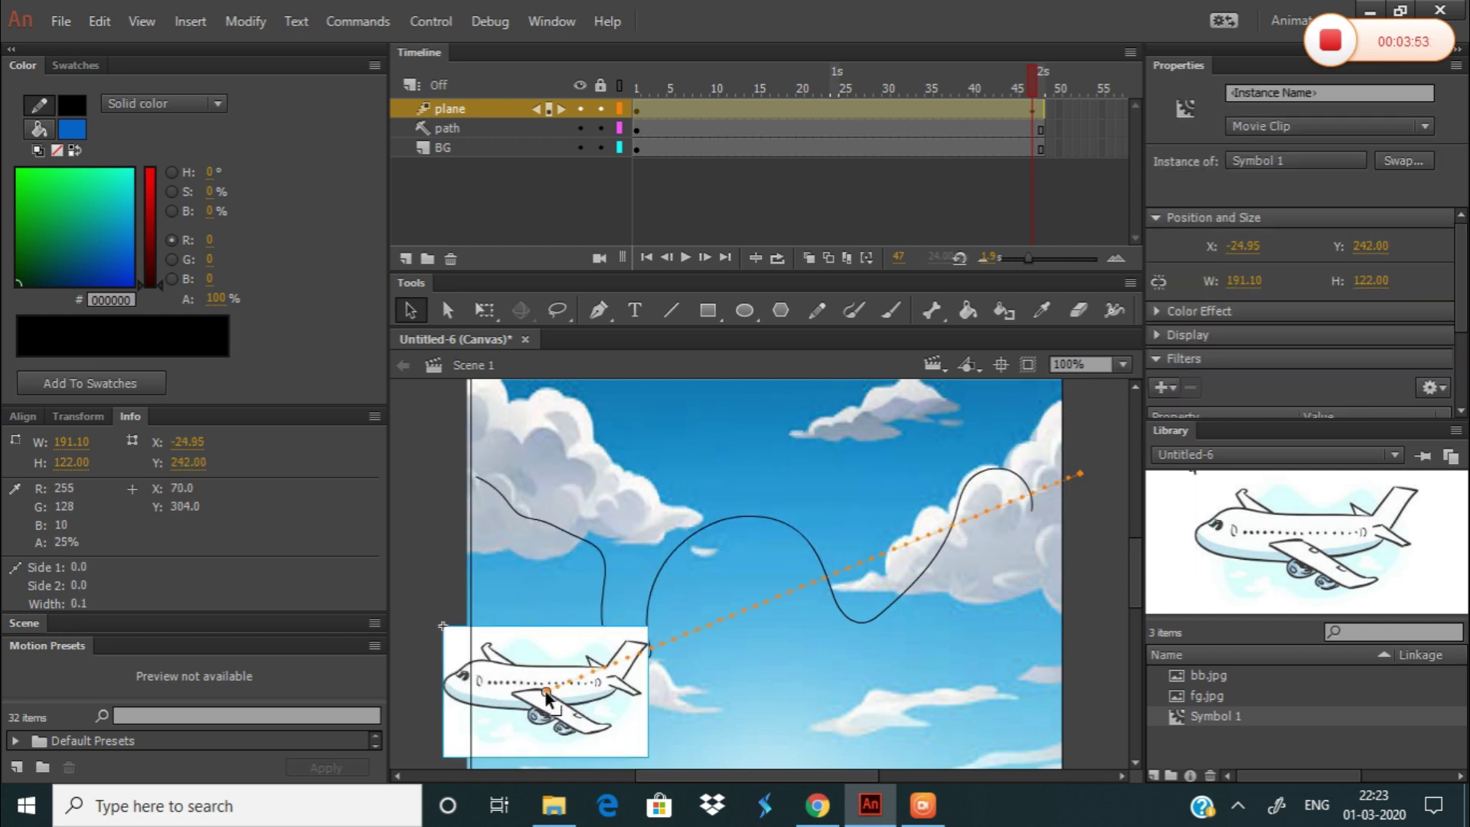
Bend the airplane's straight motion path into several winding curves across the sky
left_click_drag(724, 616, 628, 490)
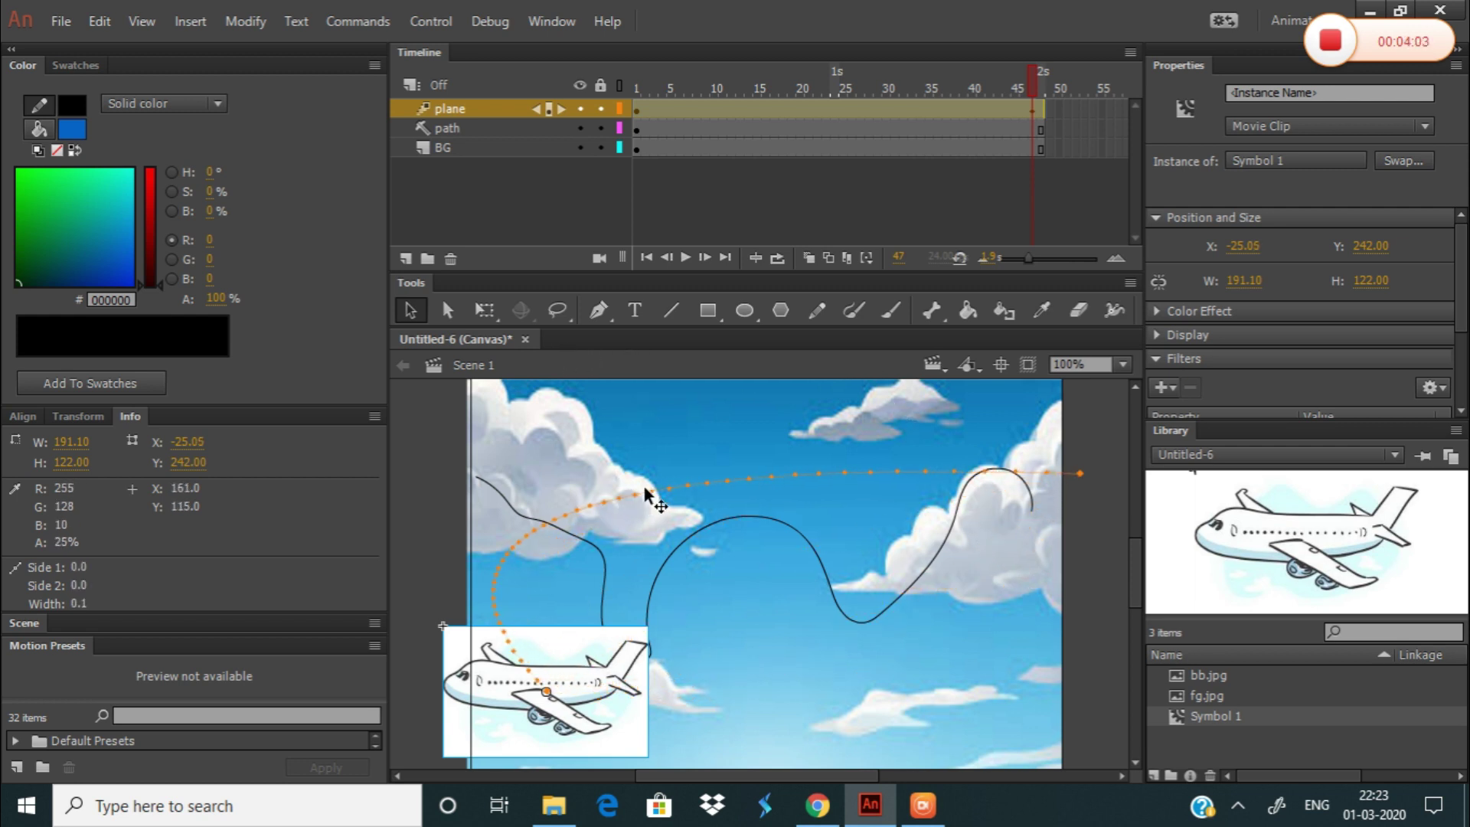
left_click(647, 476)
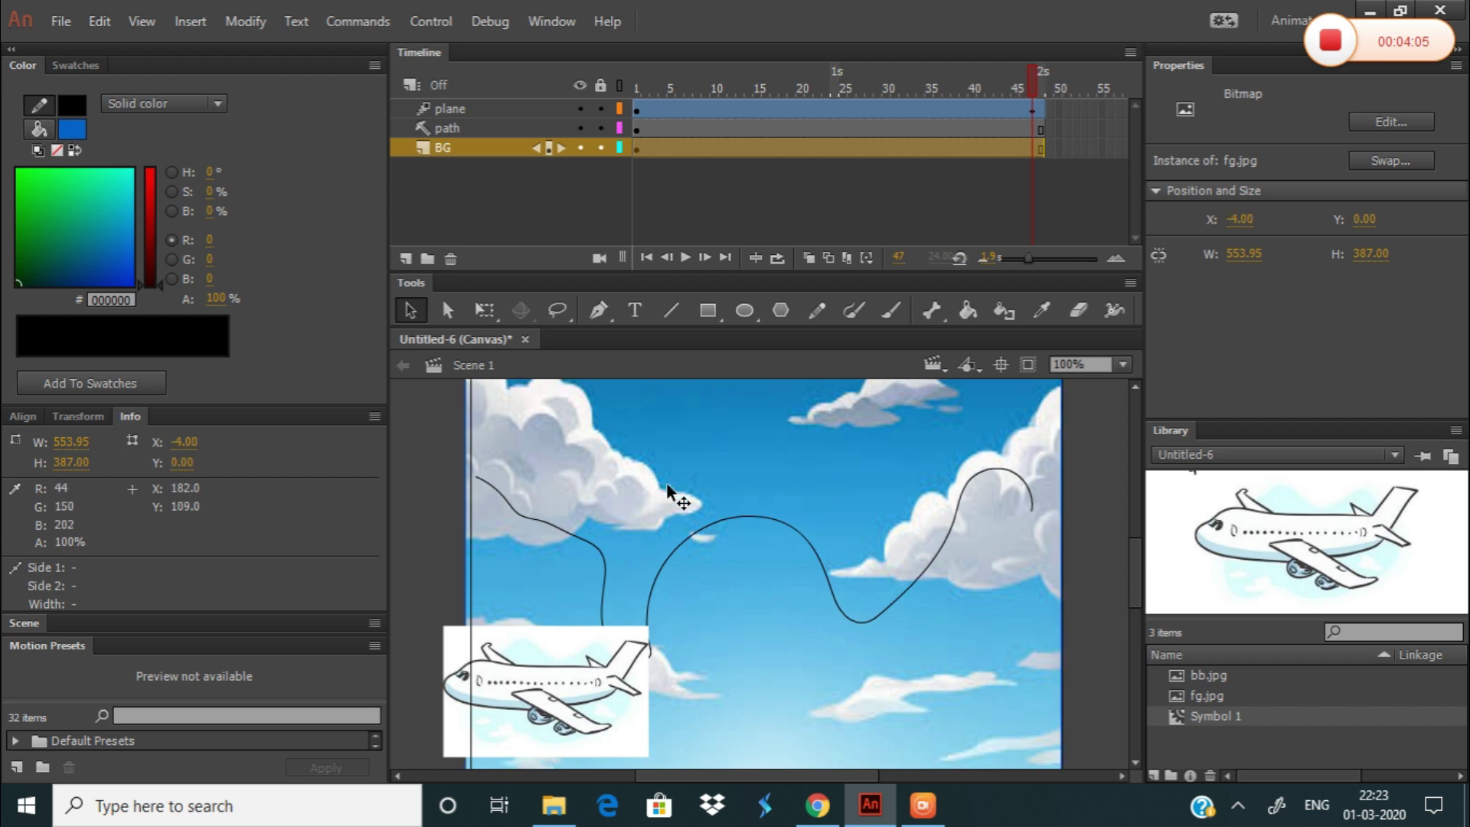
left_click(596, 654)
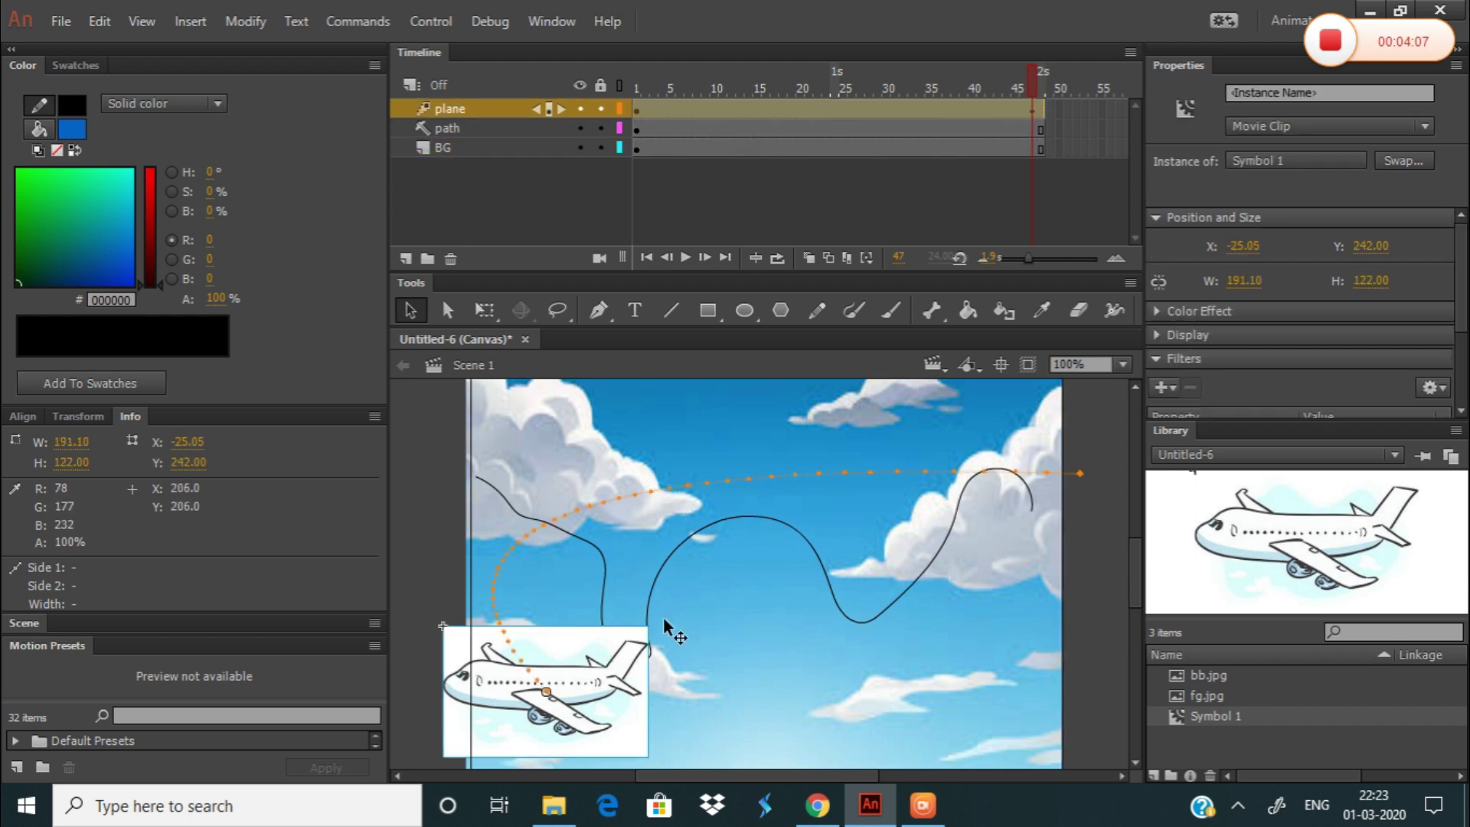
left_click_drag(682, 492, 696, 627)
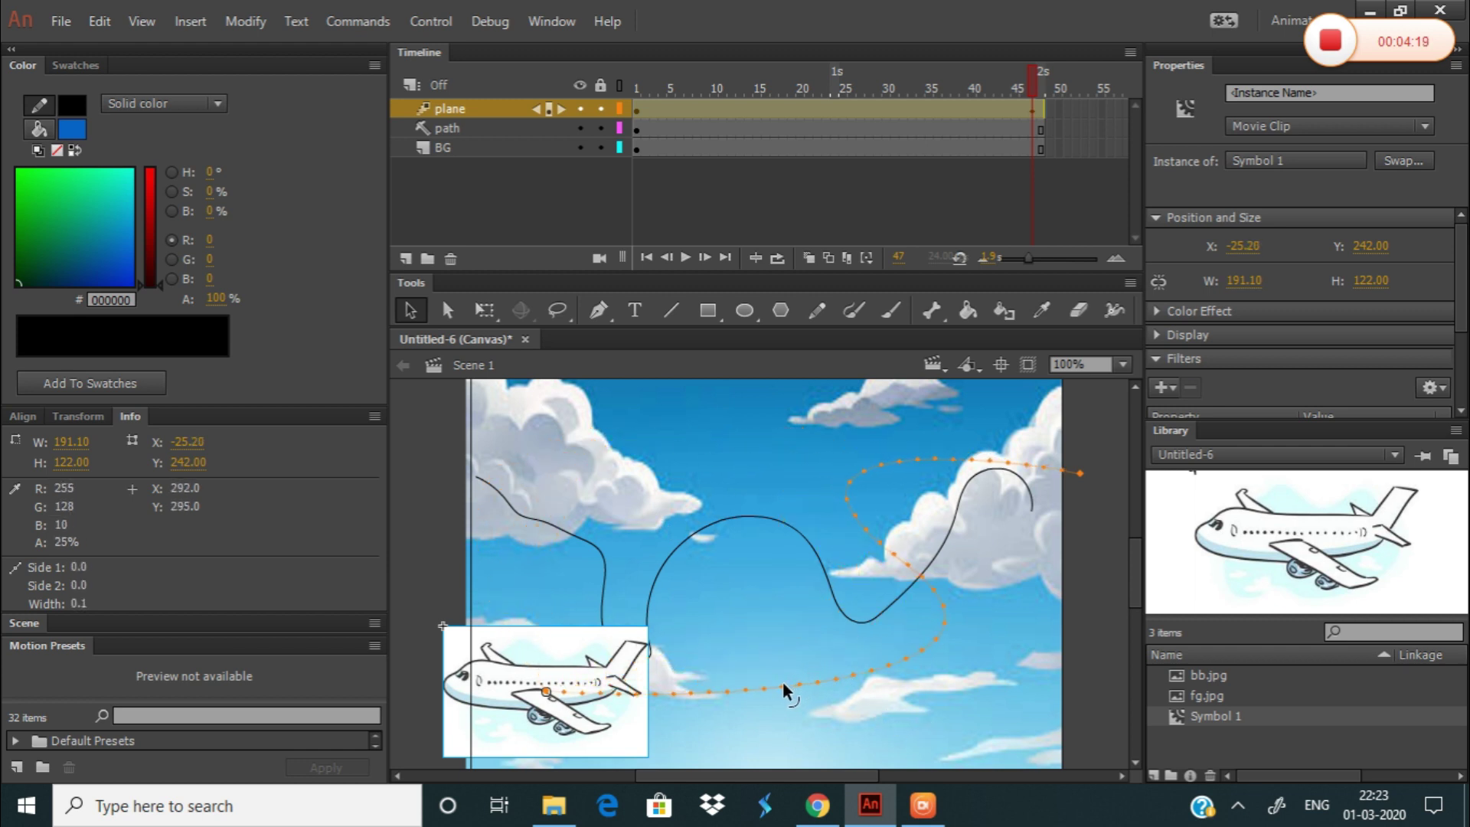
left_click_drag(663, 692, 545, 479)
left_click_drag(698, 528, 659, 594)
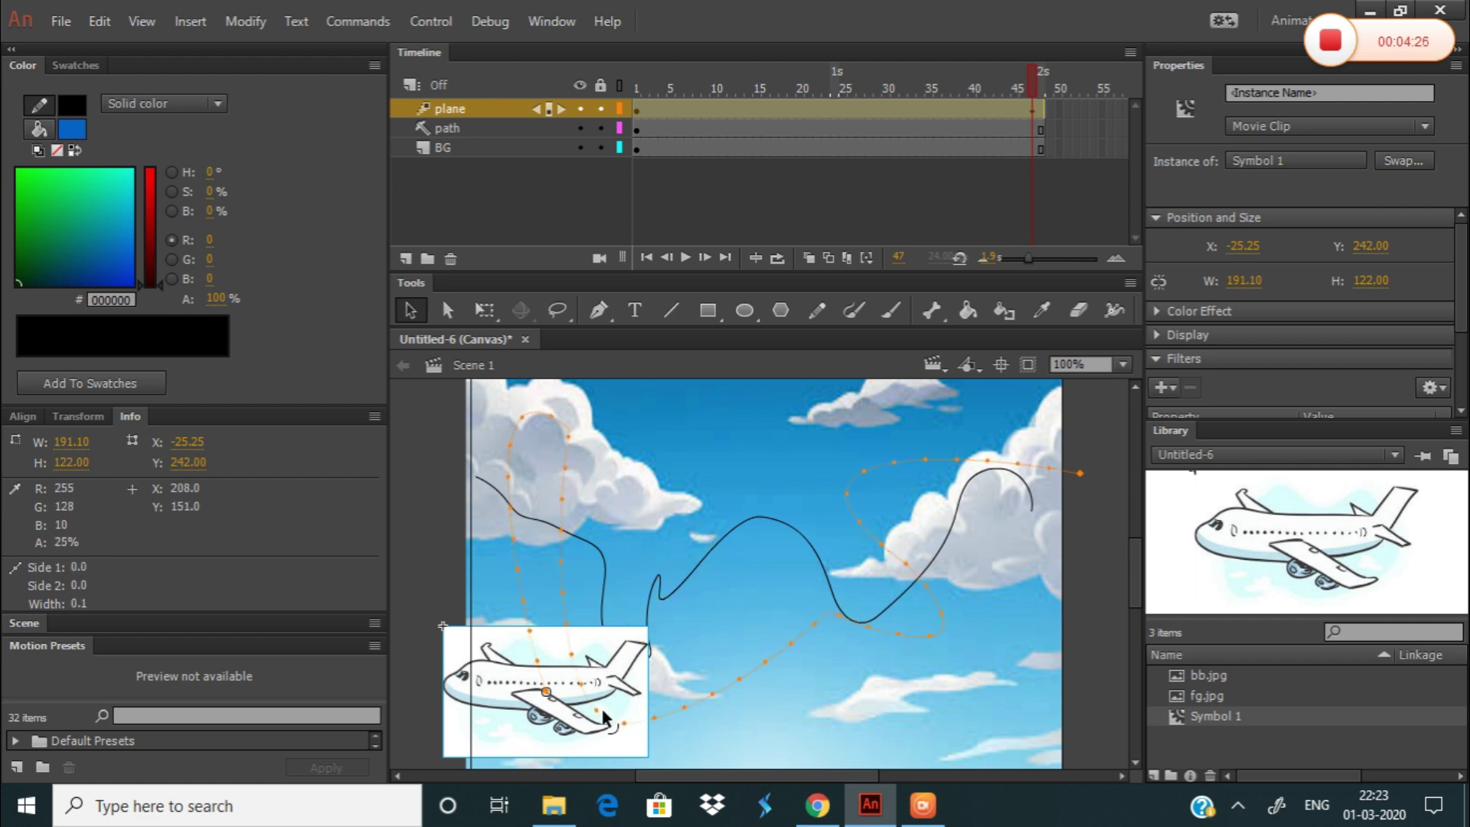
left_click_drag(562, 563, 770, 490)
Hide the path layer and play the airplane animation in the timeline
left_click(548, 127)
left_click(580, 128)
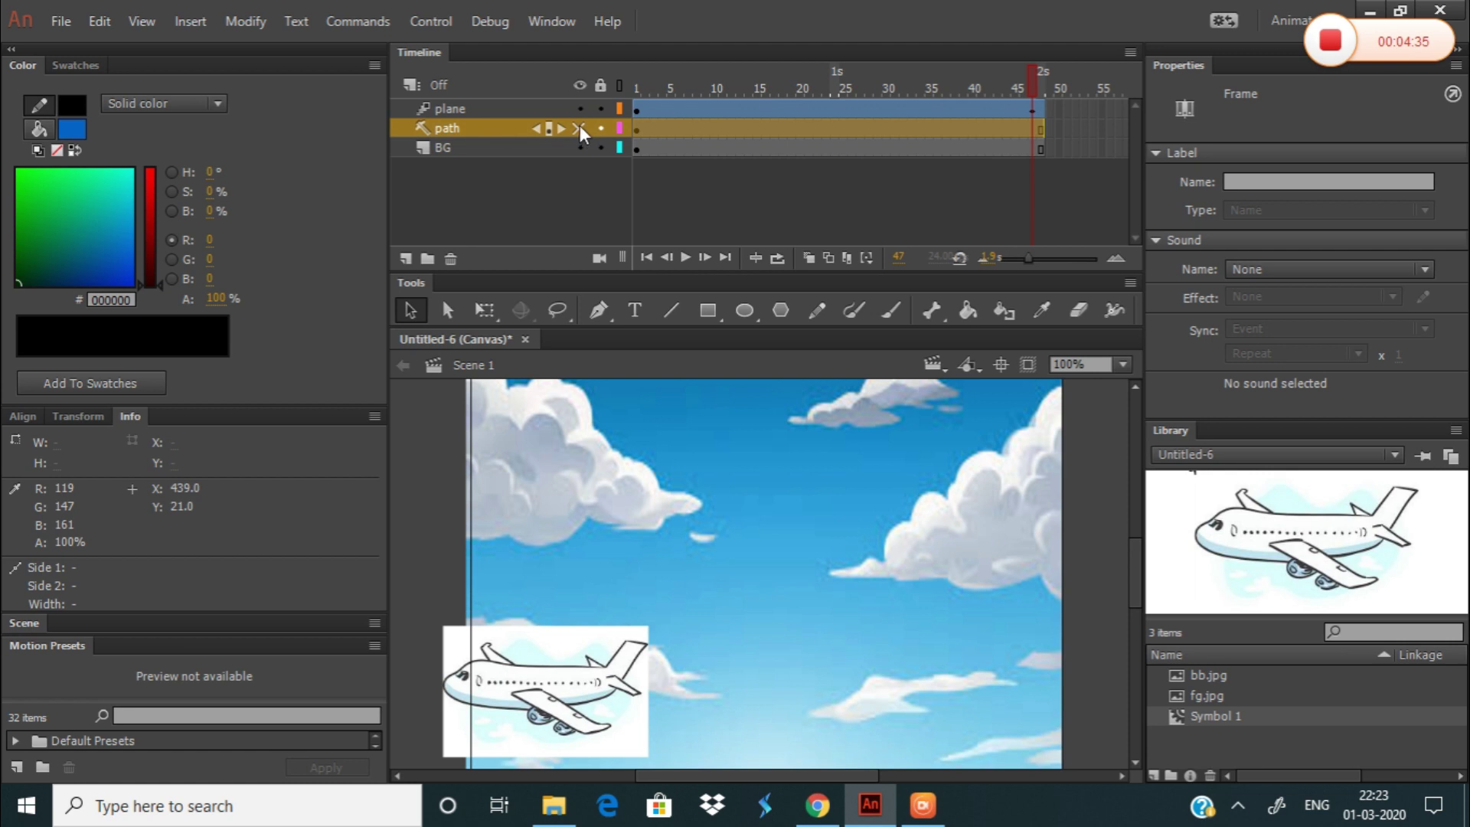
left_click(553, 106)
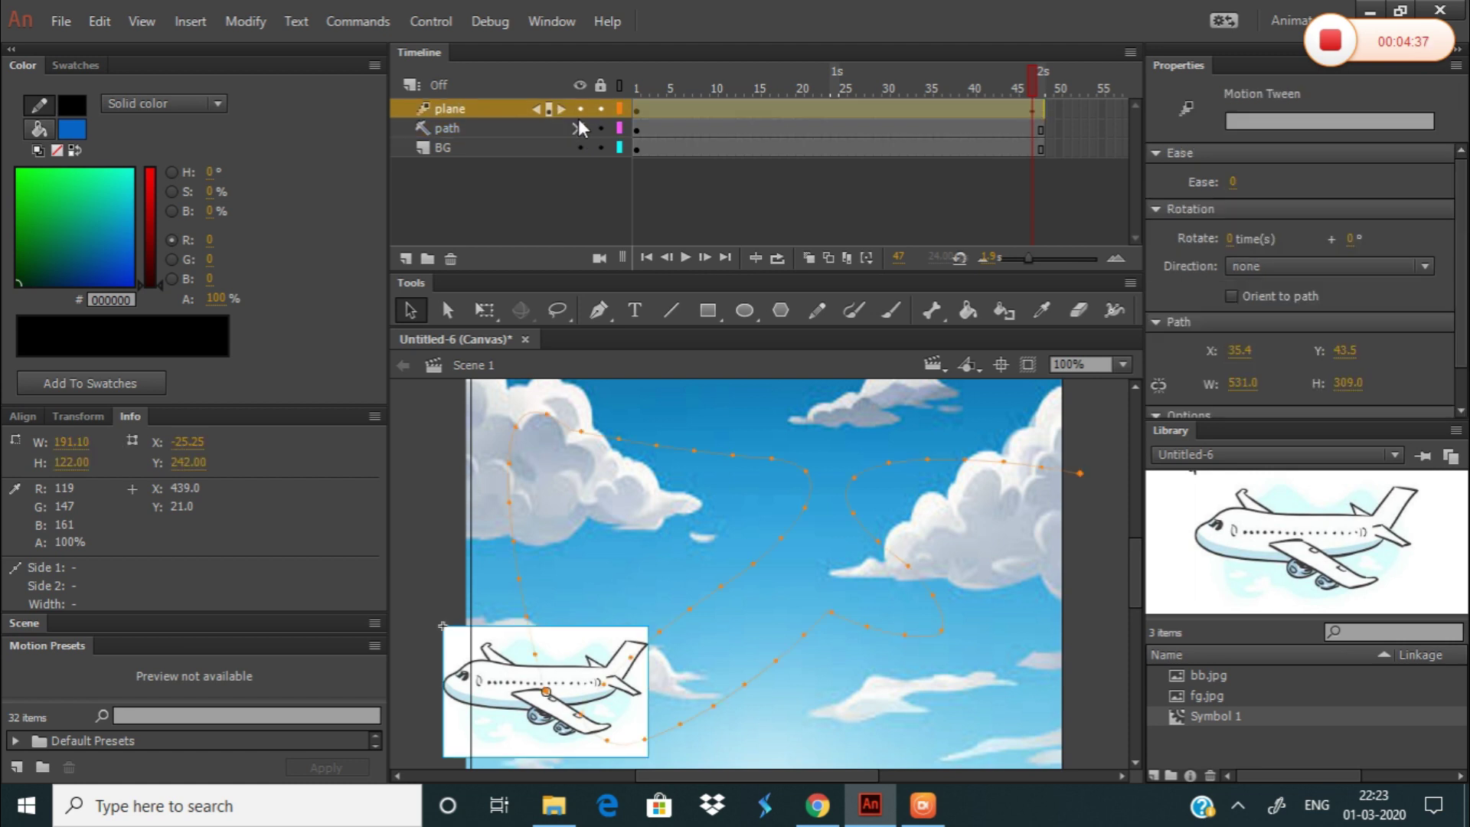
left_click(685, 258)
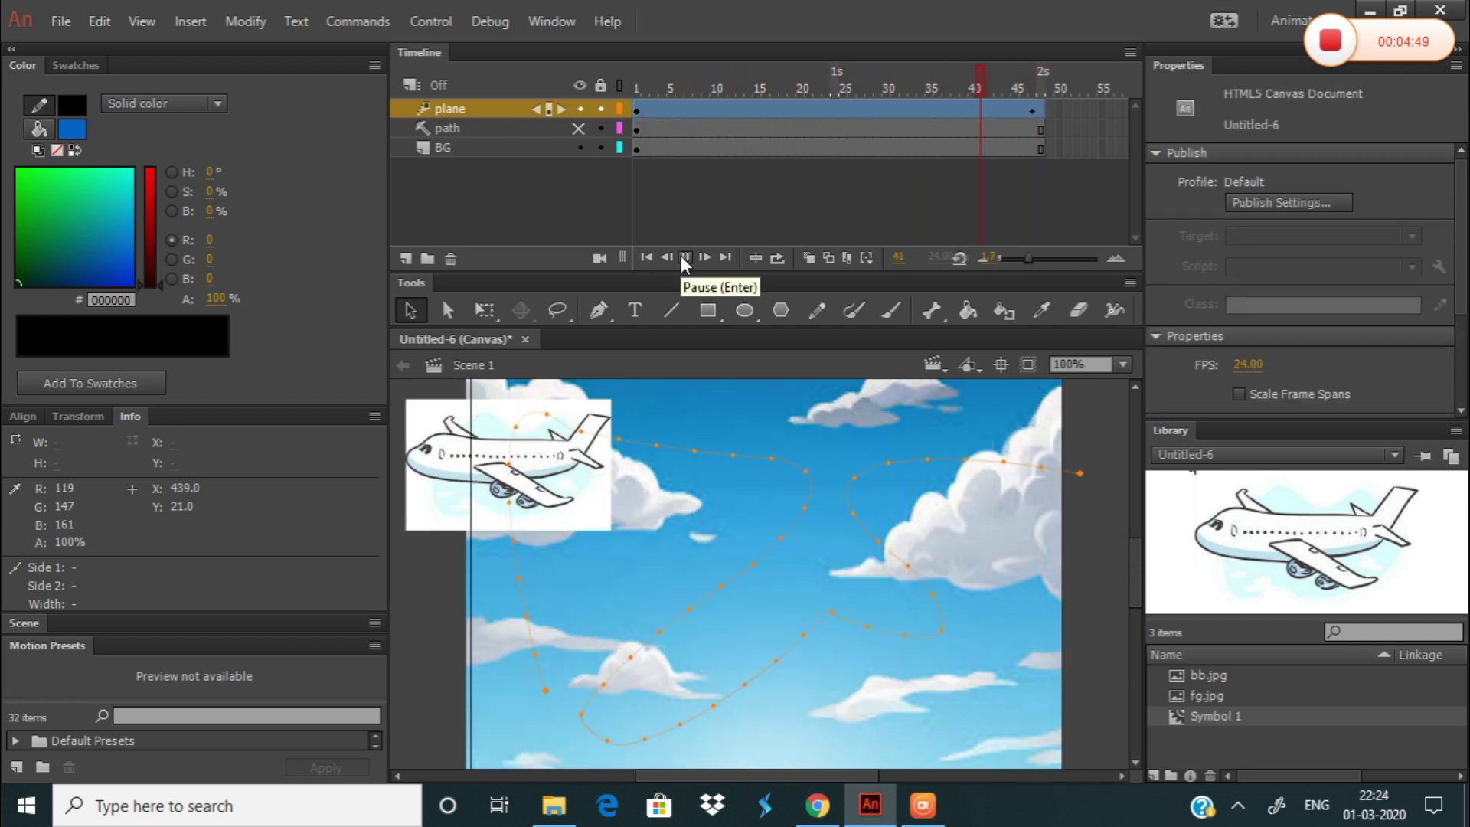
left_click(682, 256)
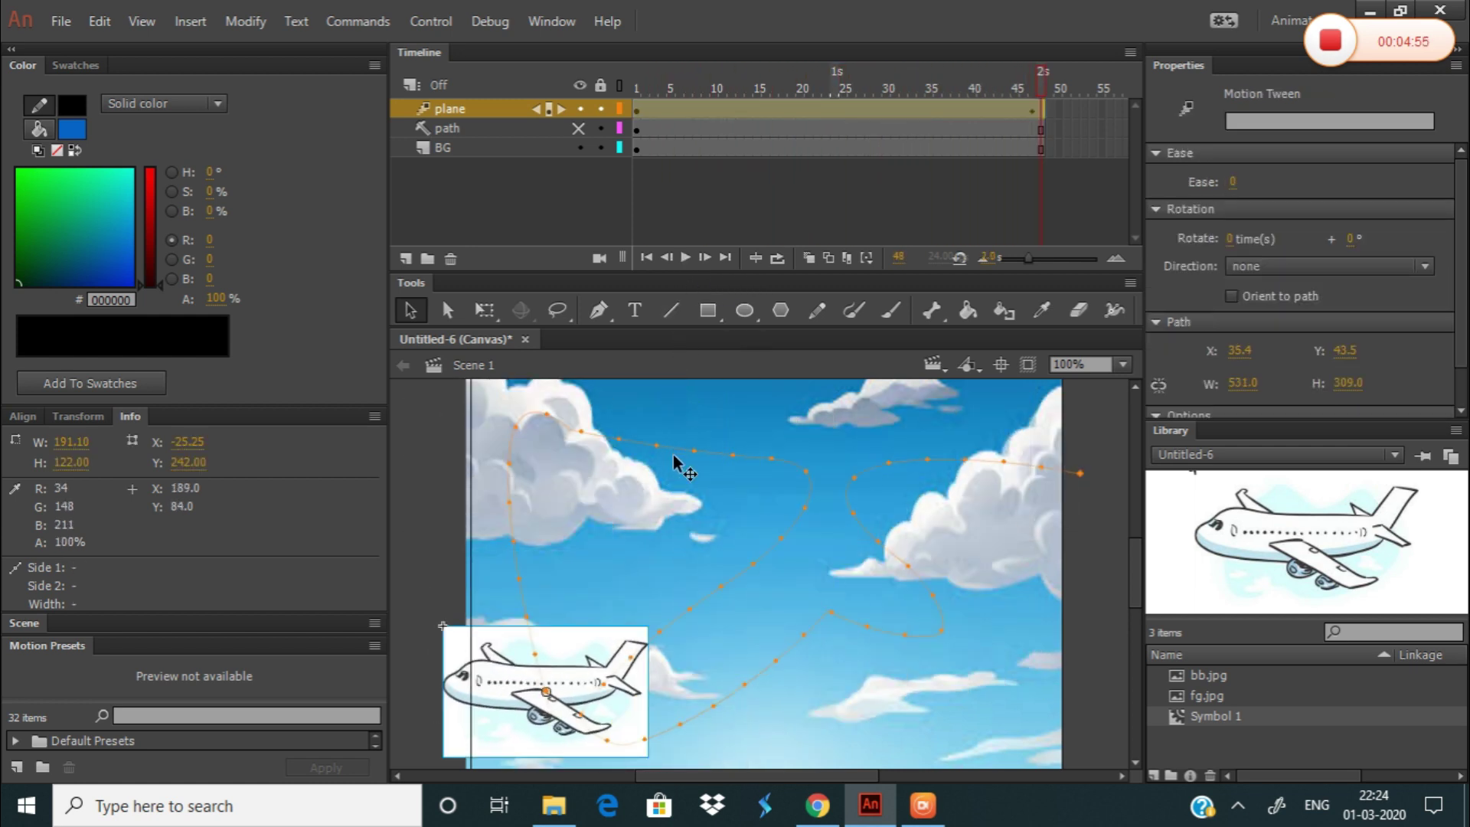
Pull the upper-left part of the airplane's motion path into sharper bends and replay the animation
left_click_drag(674, 449, 610, 527)
left_click_drag(565, 744, 565, 755)
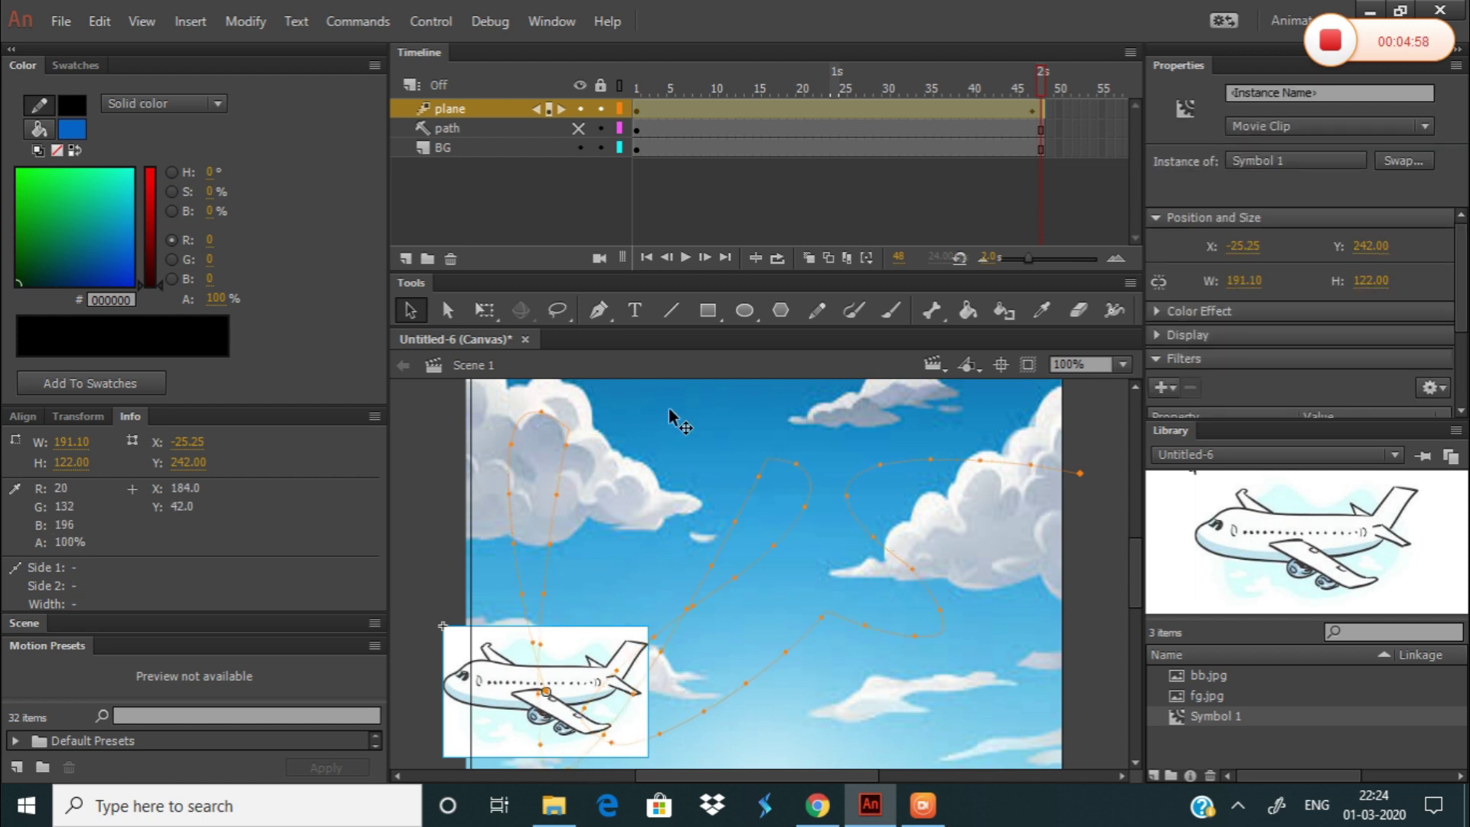
left_click(684, 258)
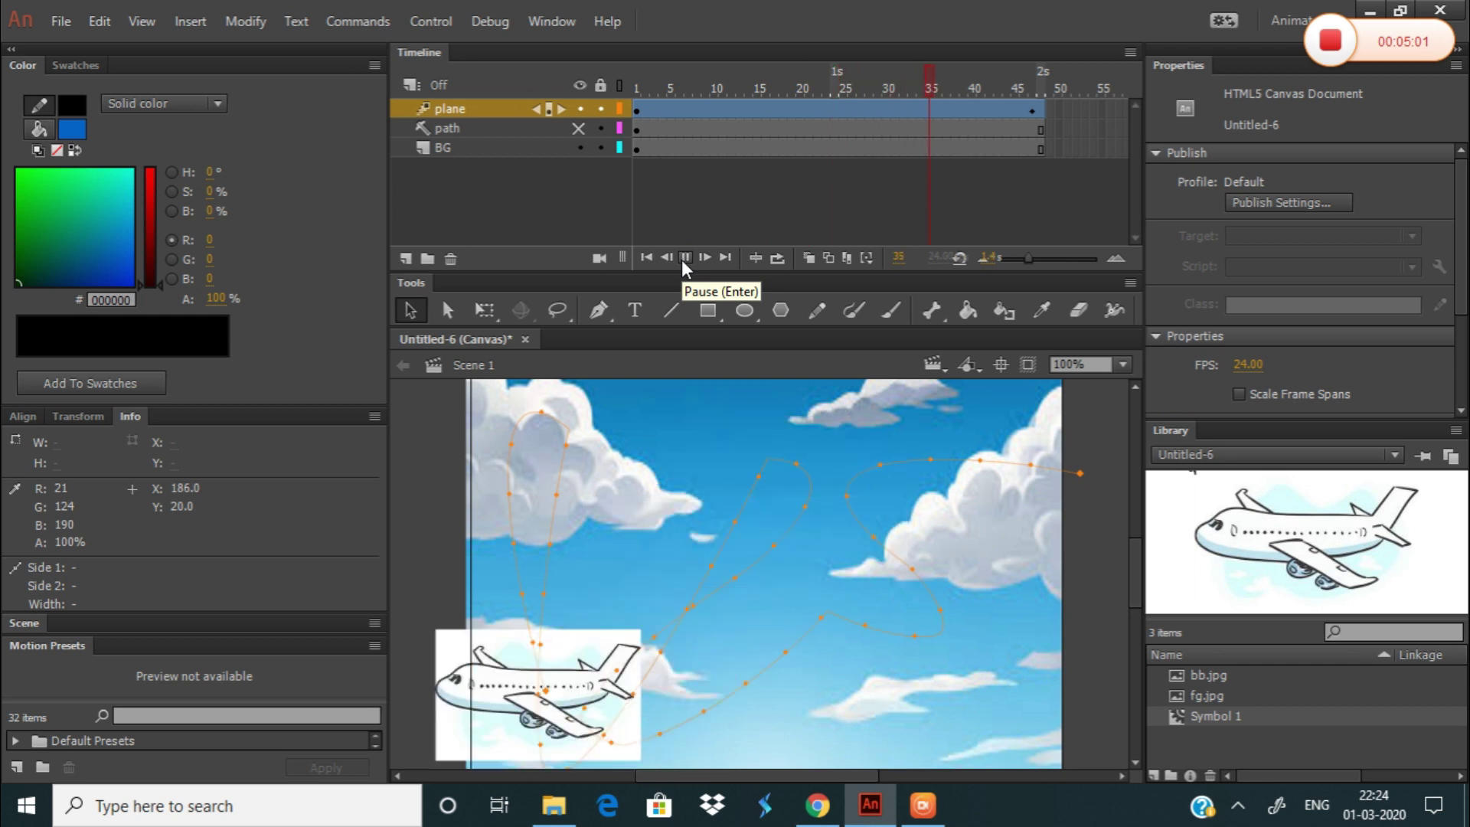
left_click(923, 803)
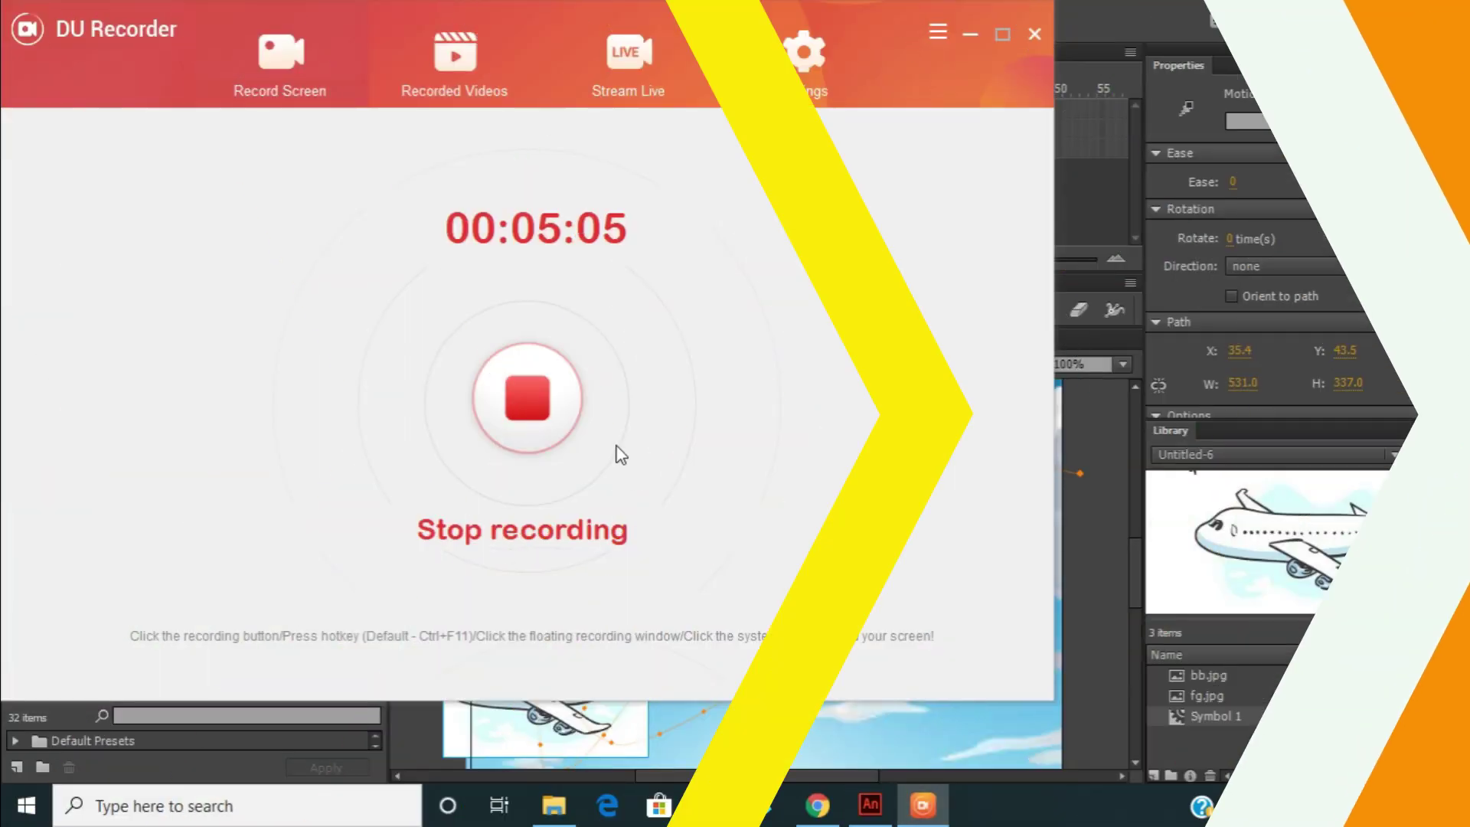